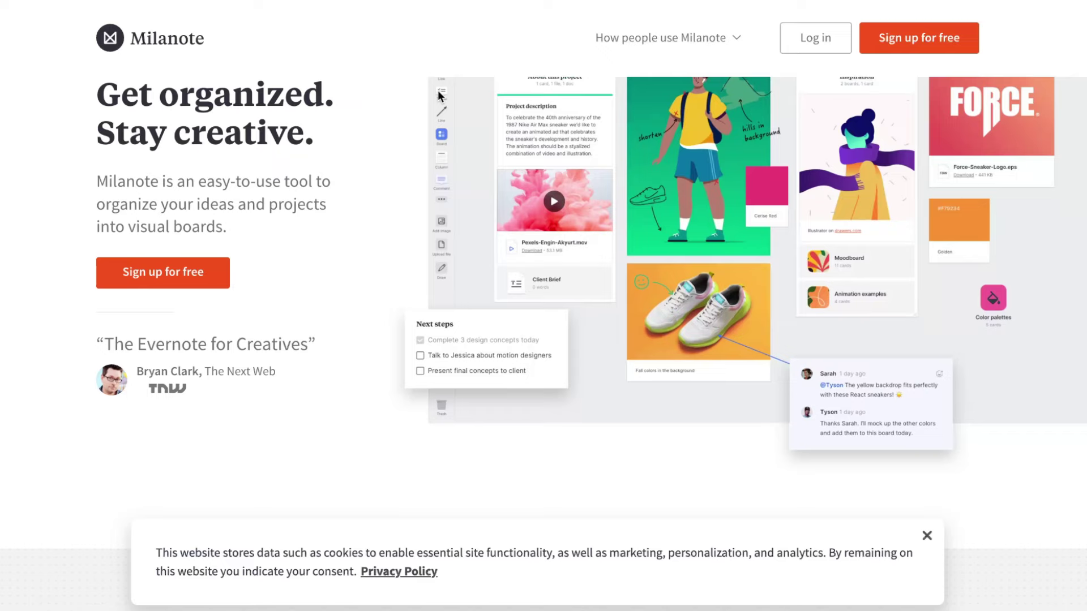
# Dismiss the cookie notice on the Milanote homepage.
pyautogui.scroll(-2, 439, 96)
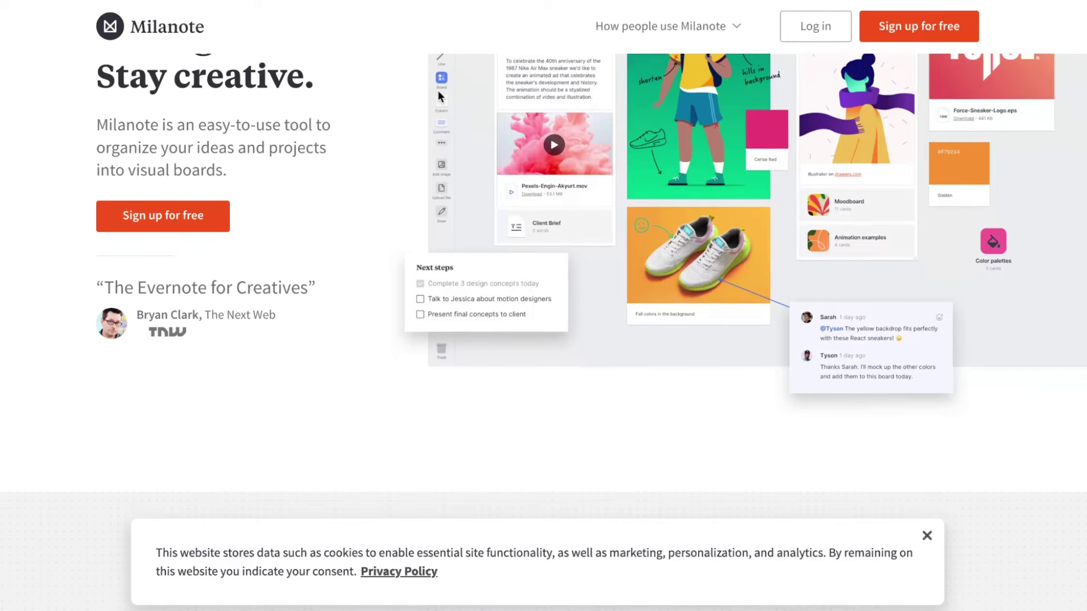
pyautogui.scroll(-3, 439, 95)
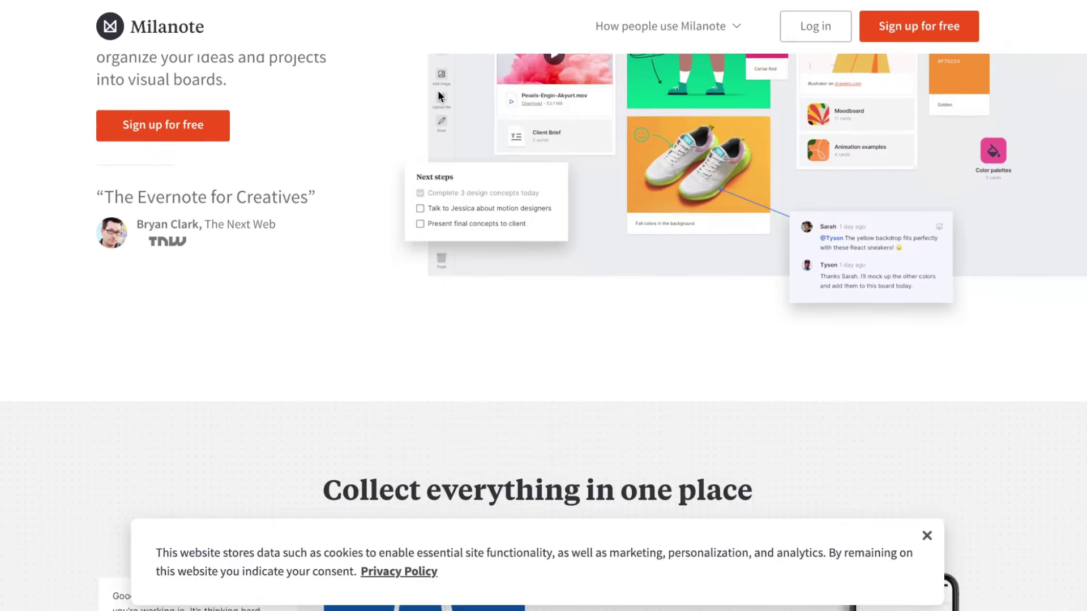
pyautogui.scroll(-1, 439, 97)
pyautogui.scroll(-2, 439, 95)
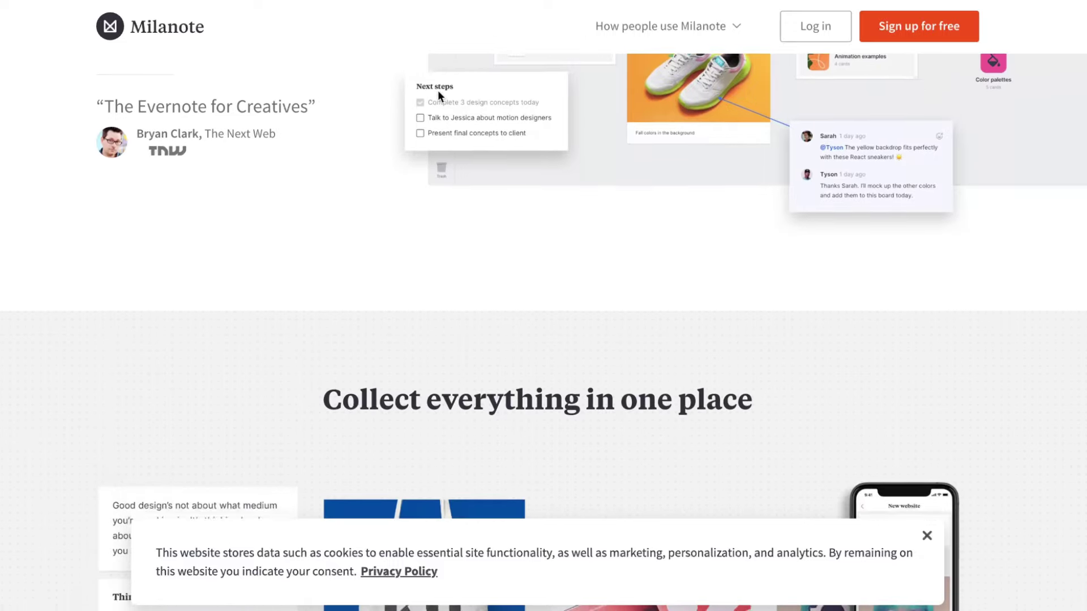
pyautogui.scroll(-4, 438, 96)
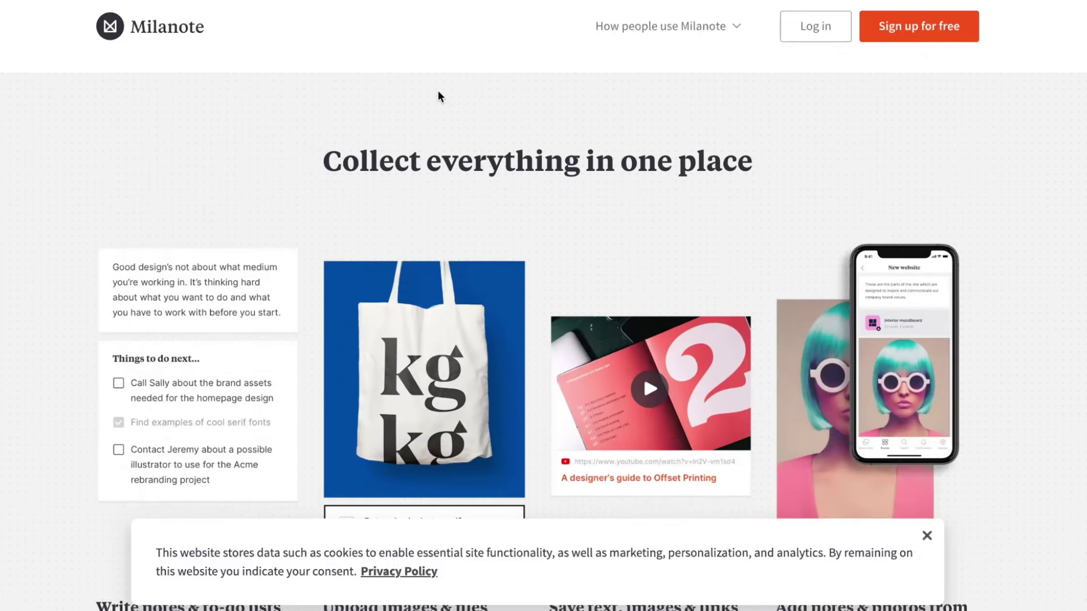
pyautogui.scroll(-3, 438, 93)
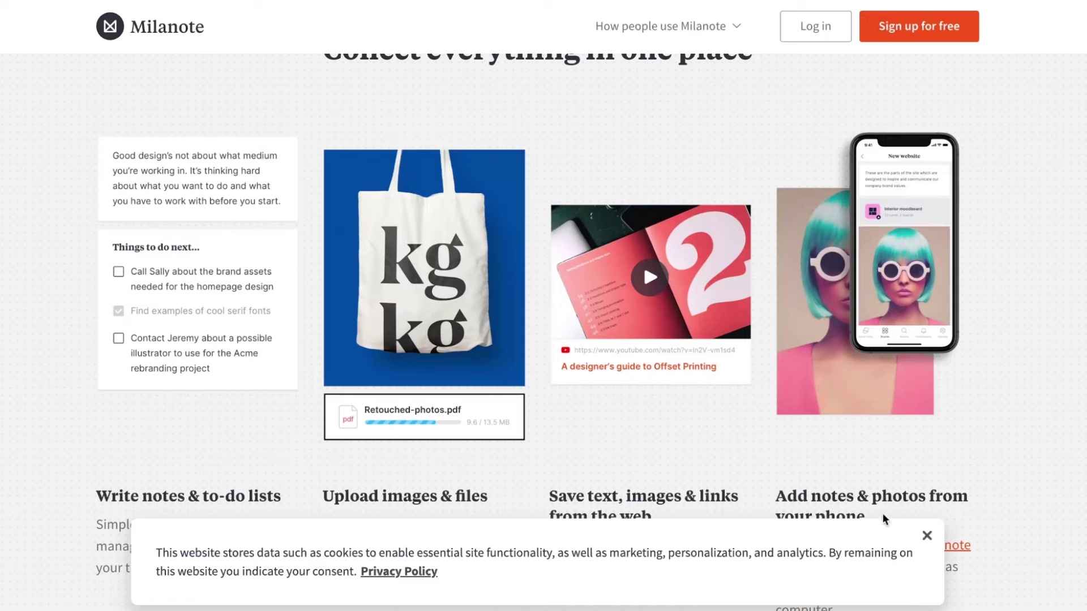
pyautogui.click(925, 536)
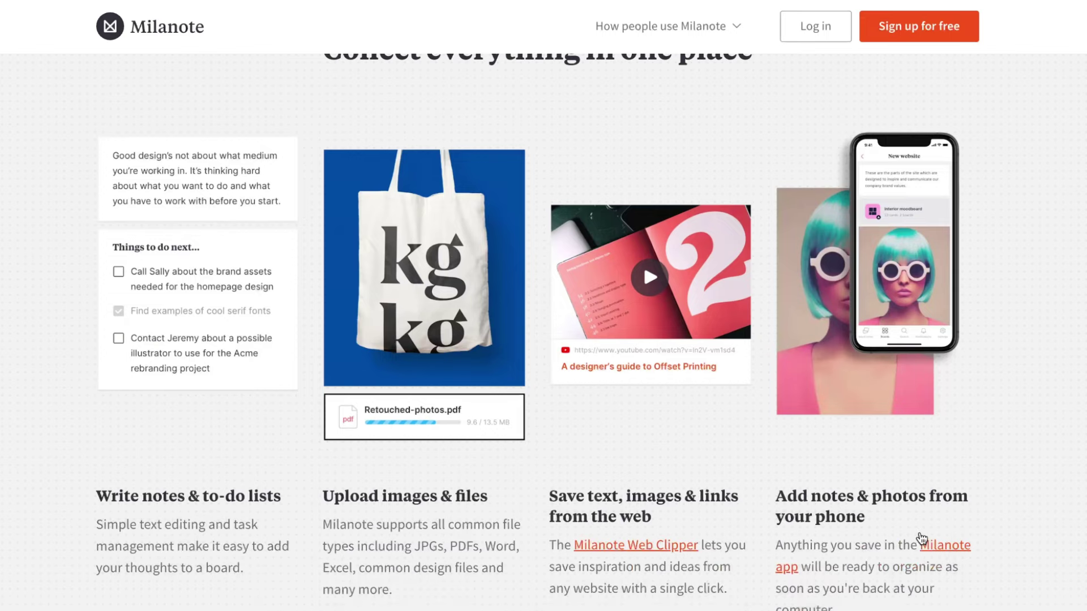
# Examine the homepage's feature sections, example boards for designers, testimonials and sign-up area.
pyautogui.scroll(10, 970, 228)
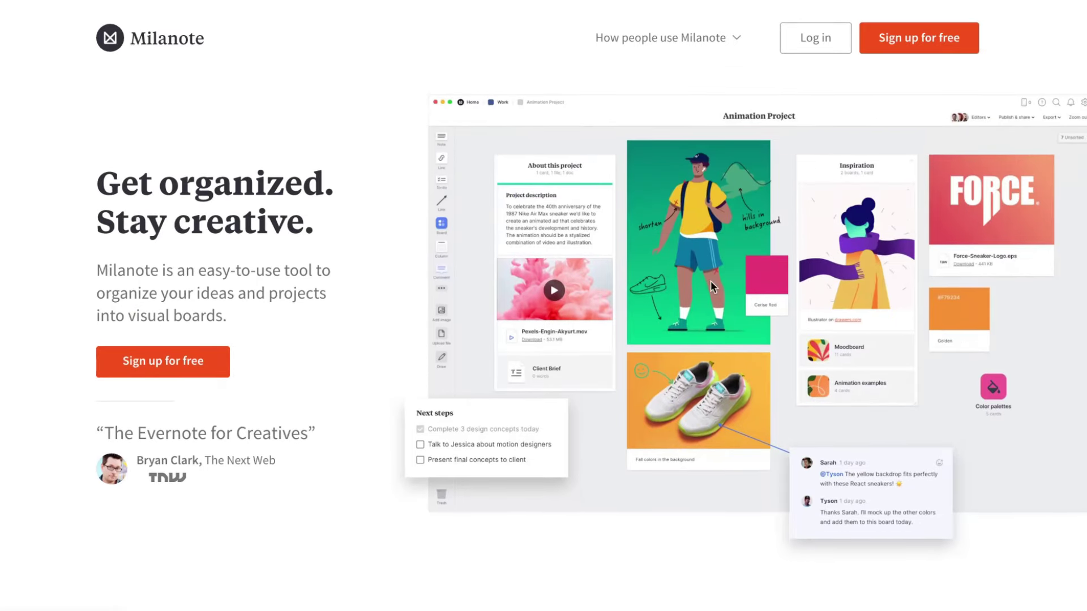
pyautogui.scroll(-8, 682, 281)
pyautogui.scroll(-4, 677, 286)
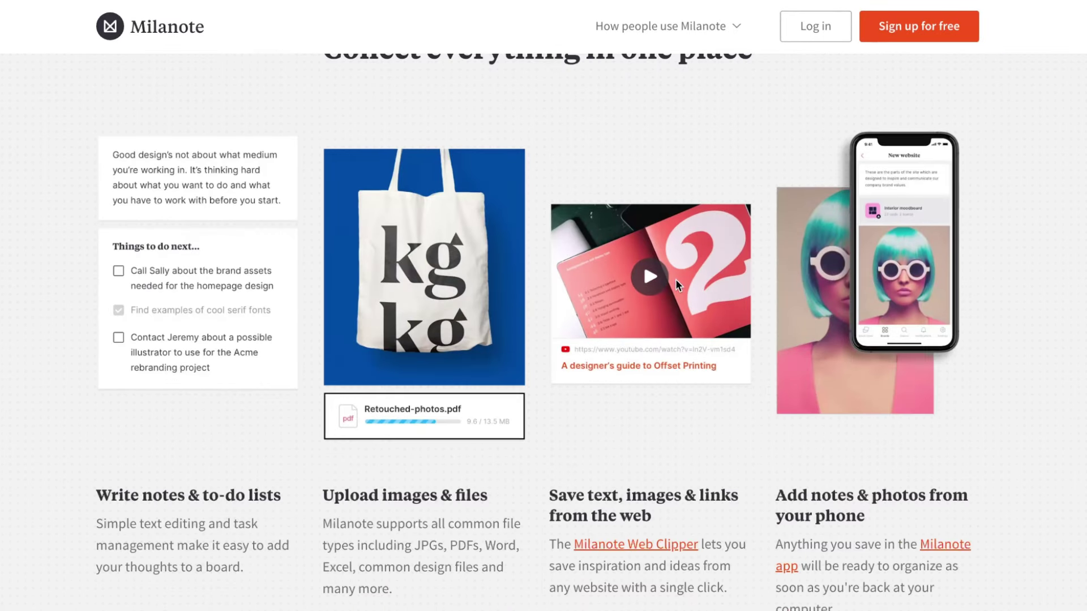
pyautogui.scroll(1, 677, 286)
pyautogui.scroll(-1, 675, 282)
pyautogui.scroll(-3, 674, 282)
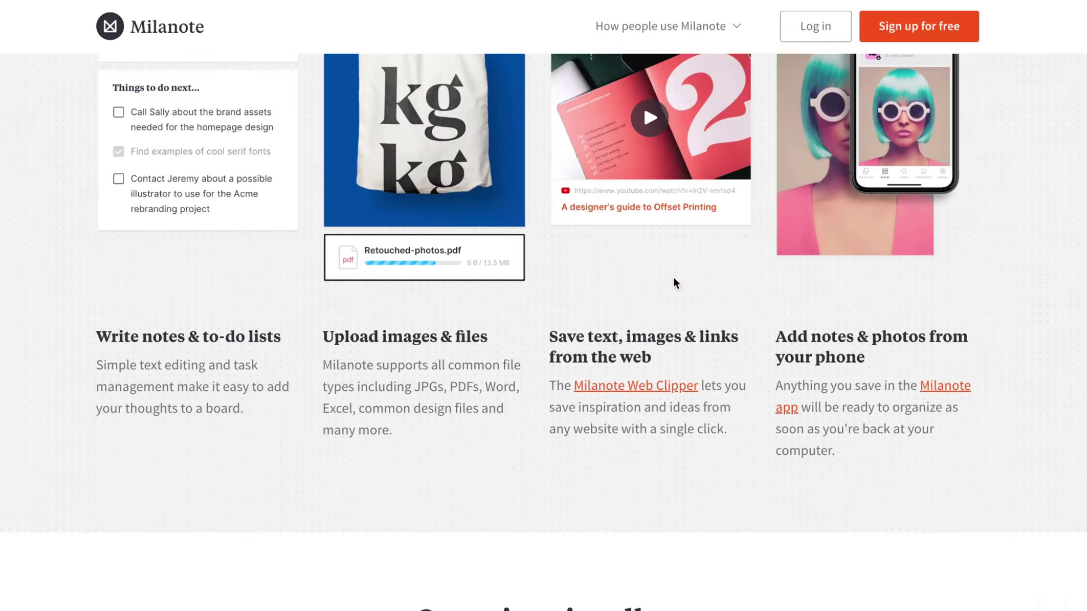
pyautogui.scroll(-5, 673, 278)
pyautogui.scroll(-3, 674, 281)
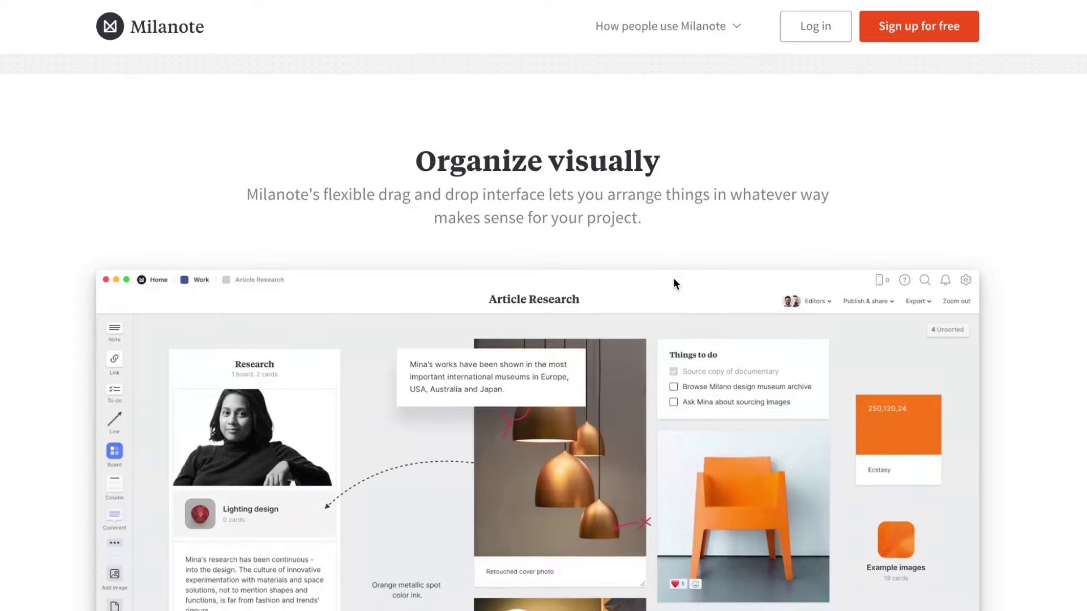
pyautogui.scroll(-1, 674, 283)
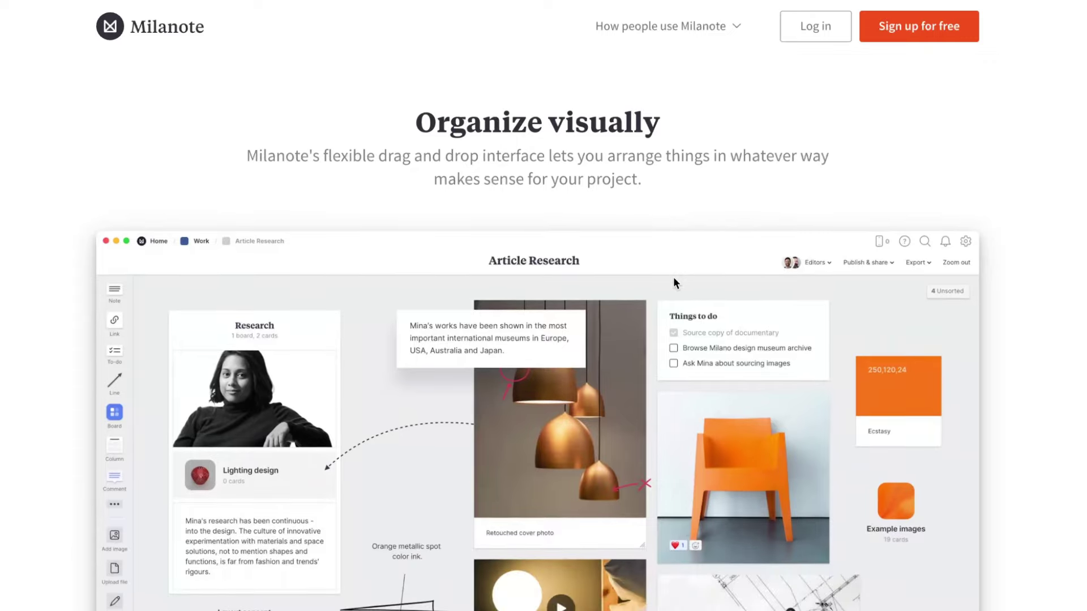
pyautogui.scroll(-8, 674, 282)
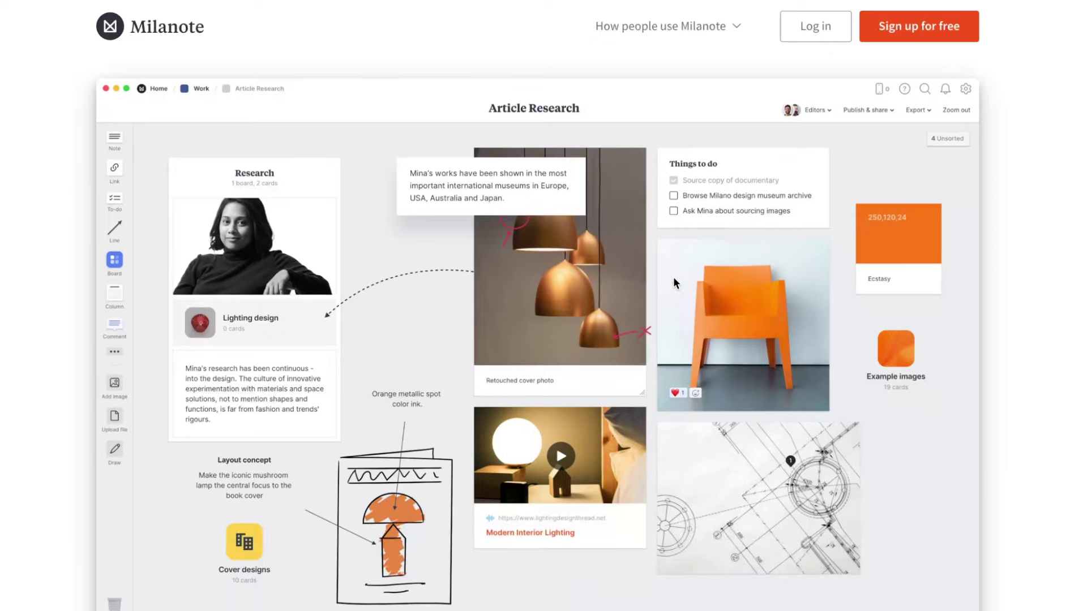
pyautogui.scroll(-6, 674, 283)
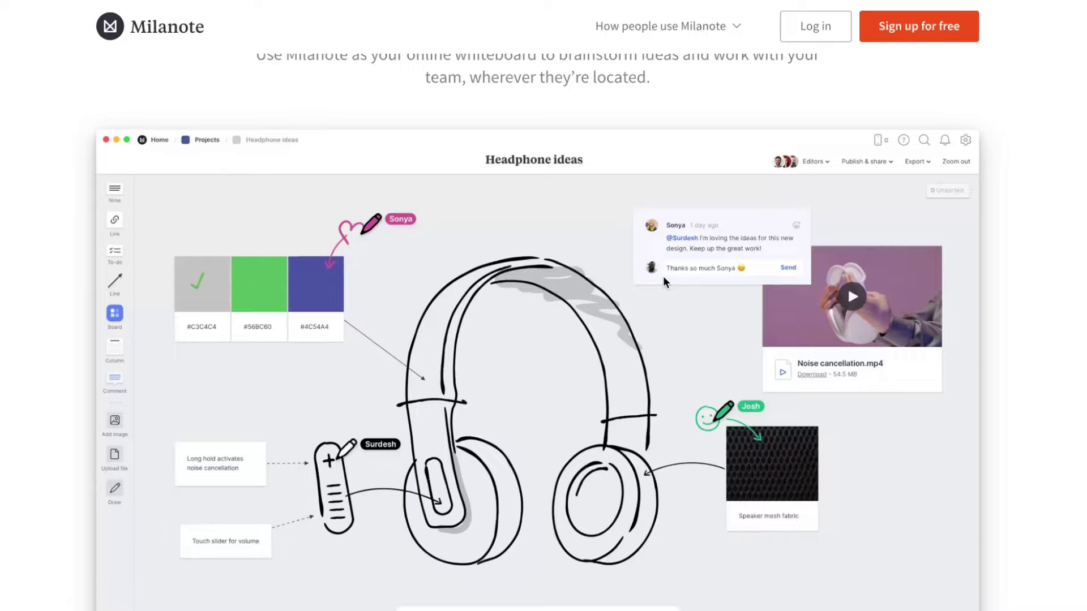
pyautogui.scroll(-3, 663, 276)
pyautogui.scroll(-10, 661, 274)
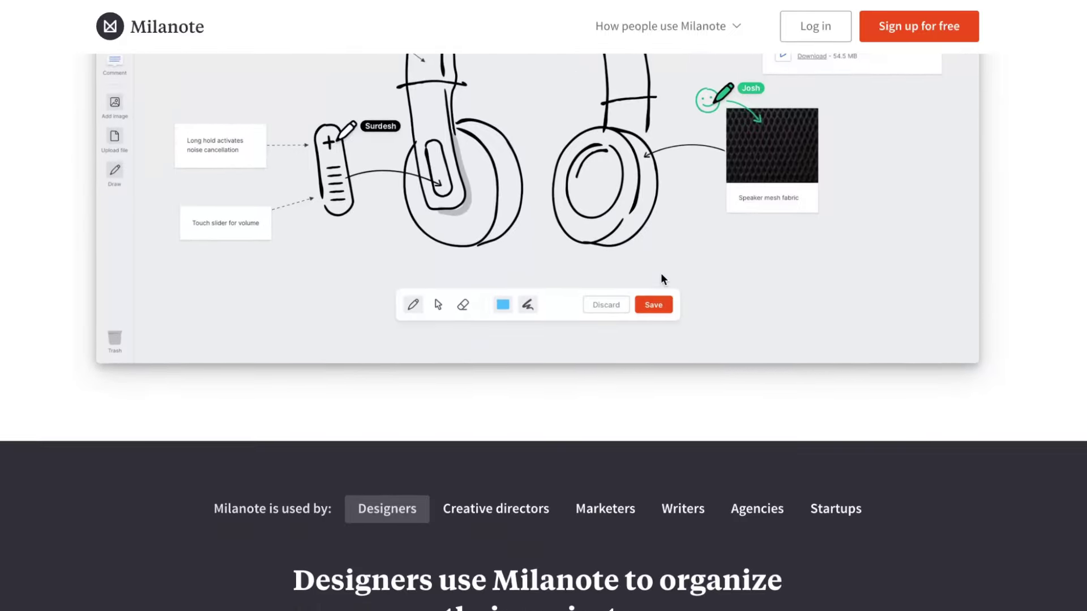
pyautogui.scroll(-5, 661, 273)
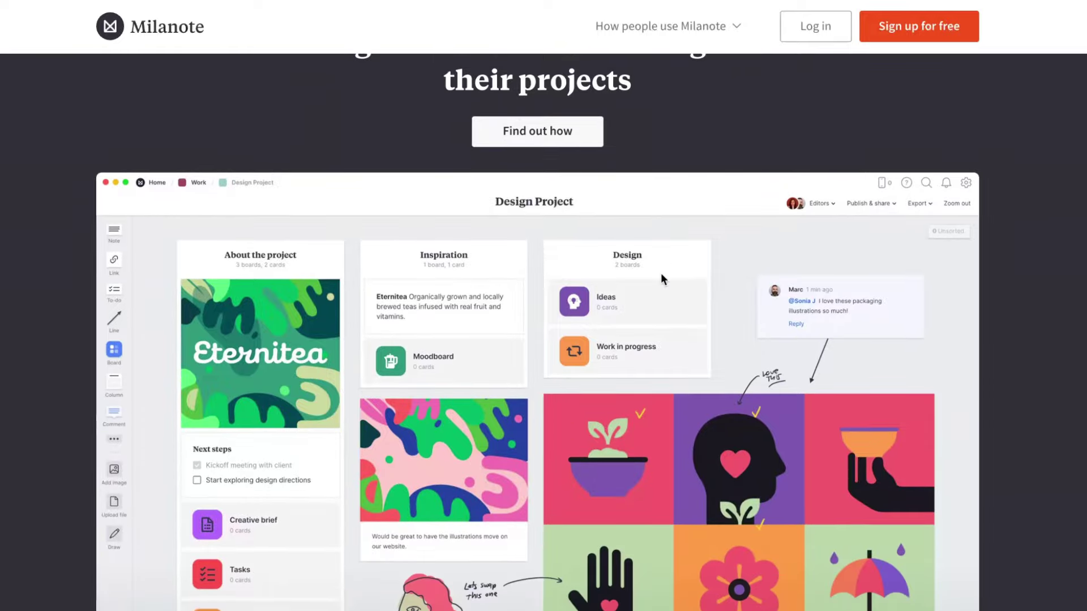
pyautogui.scroll(-14, 661, 273)
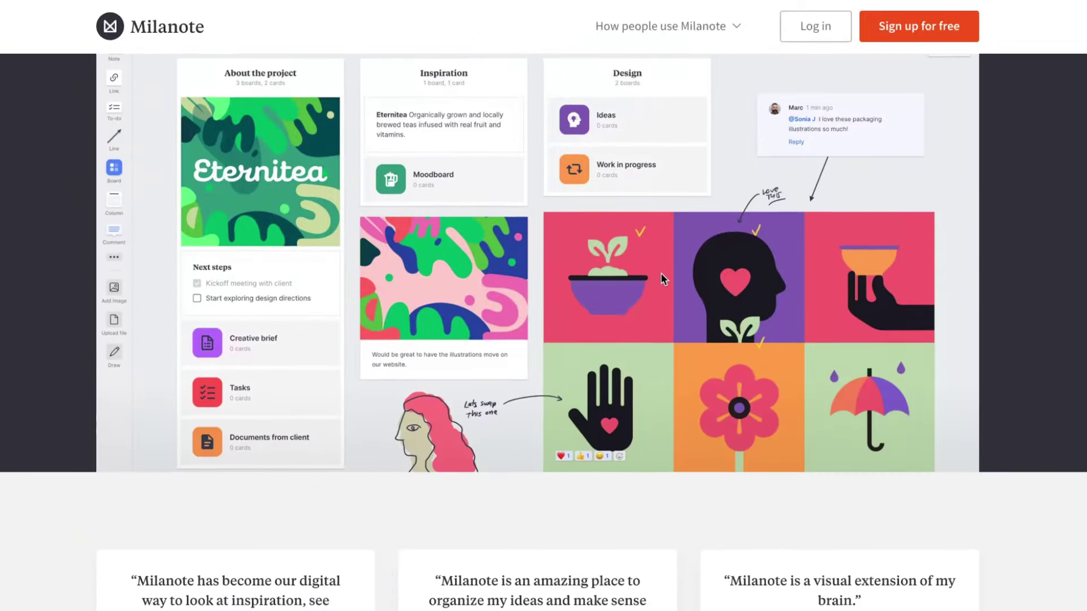
pyautogui.scroll(-16, 661, 274)
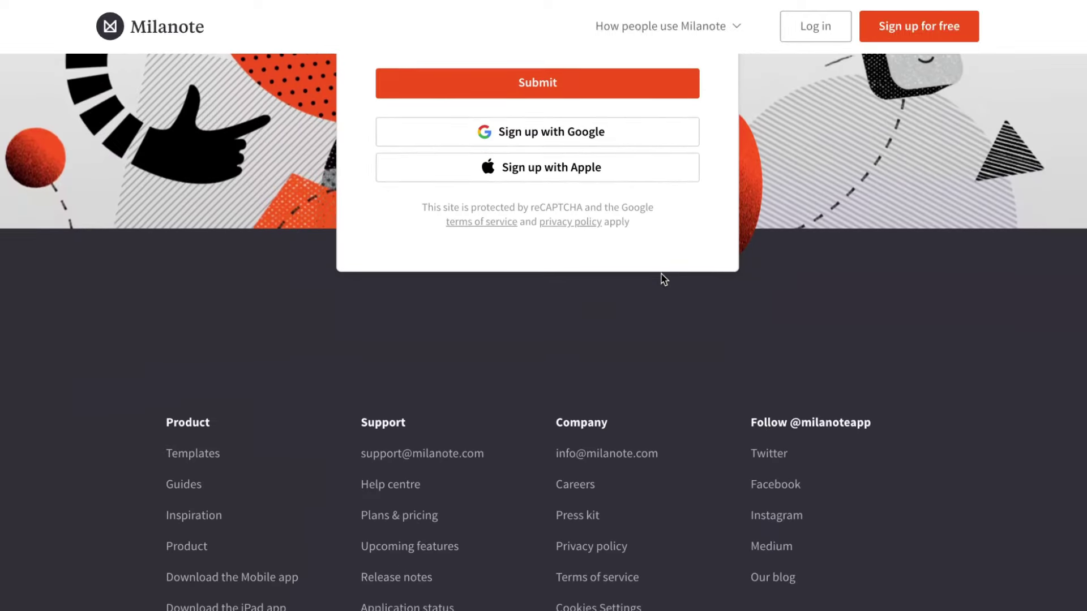
pyautogui.scroll(20, 660, 273)
pyautogui.scroll(10, 661, 273)
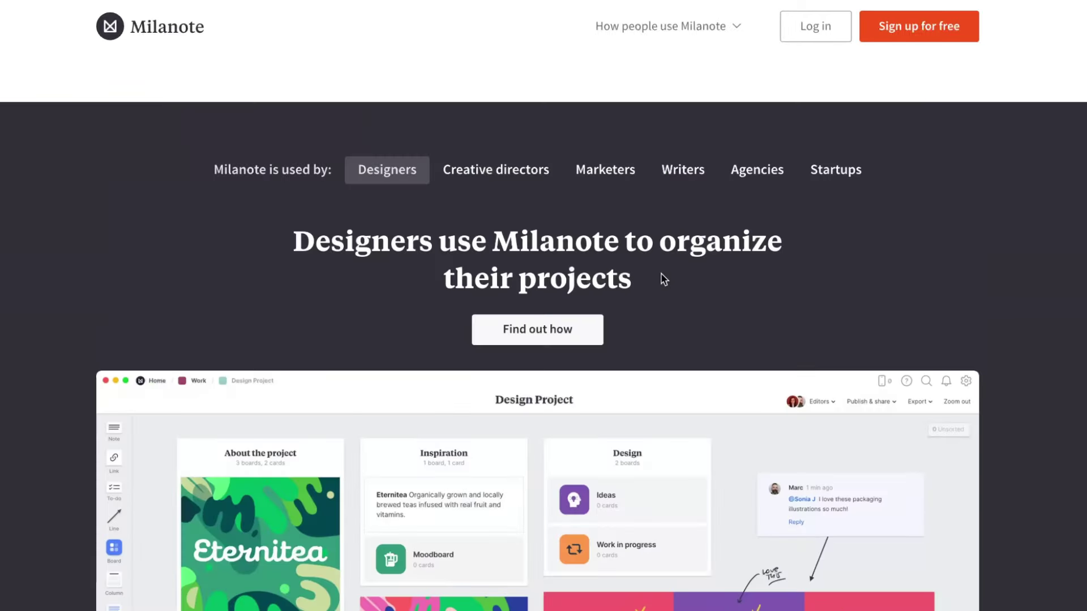
pyautogui.scroll(-1, 660, 273)
pyautogui.scroll(8, 657, 273)
pyautogui.scroll(20, 651, 269)
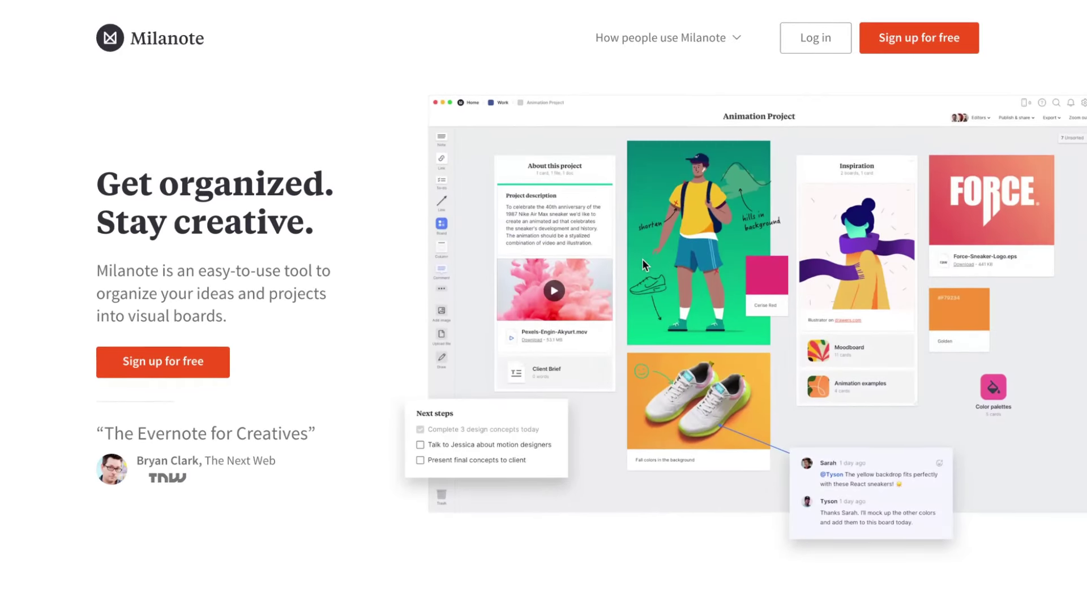
# Open the Marketers page from the overview of how people use Milanote and examine its campaign planning examples.
pyautogui.click(738, 41)
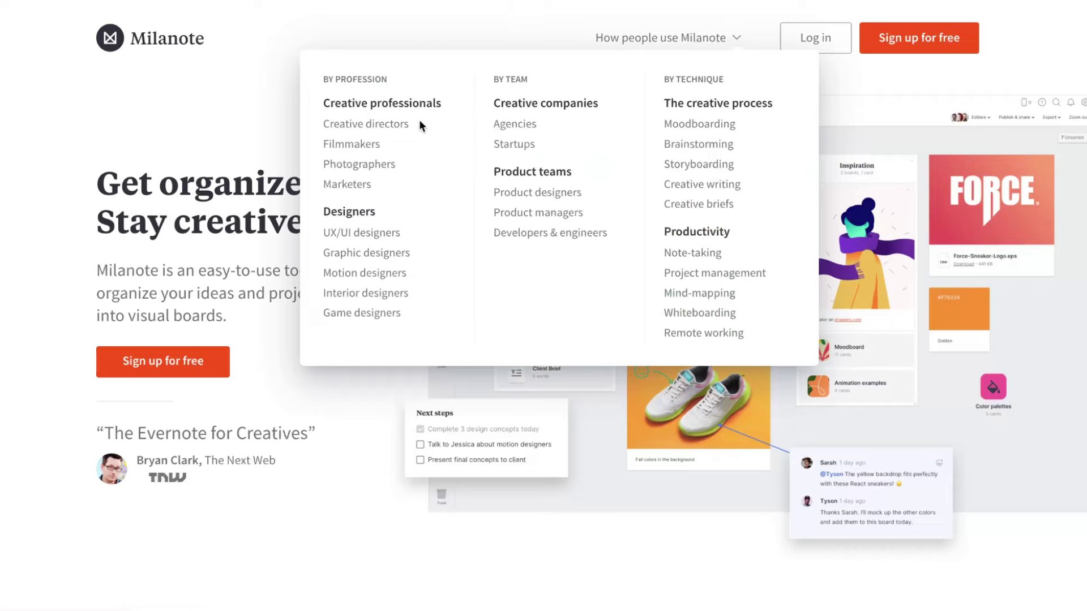
pyautogui.click(351, 184)
pyautogui.scroll(-10, 358, 179)
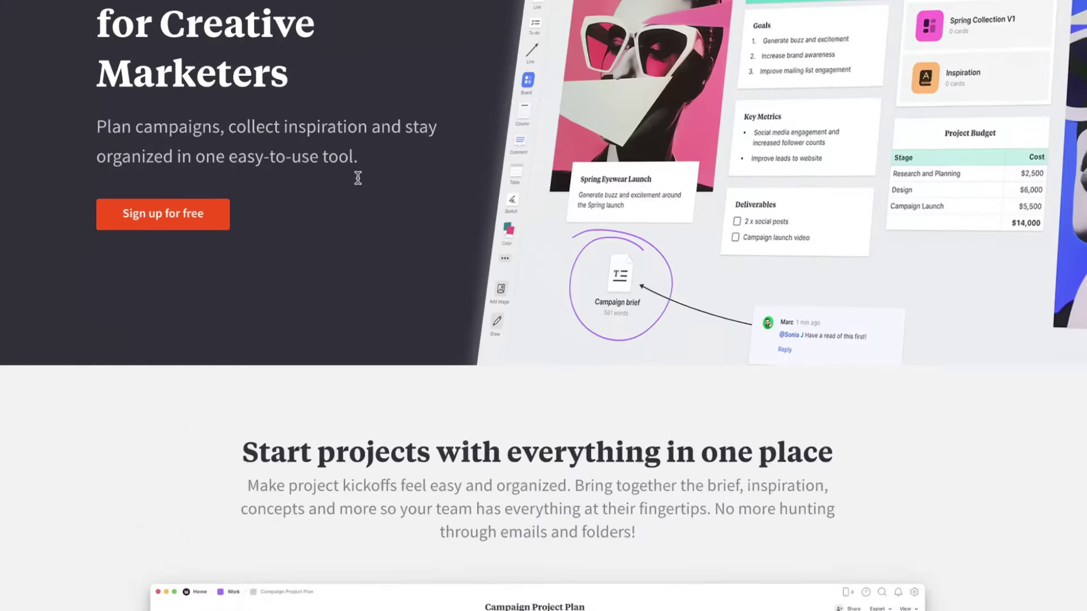
pyautogui.scroll(-5, 358, 178)
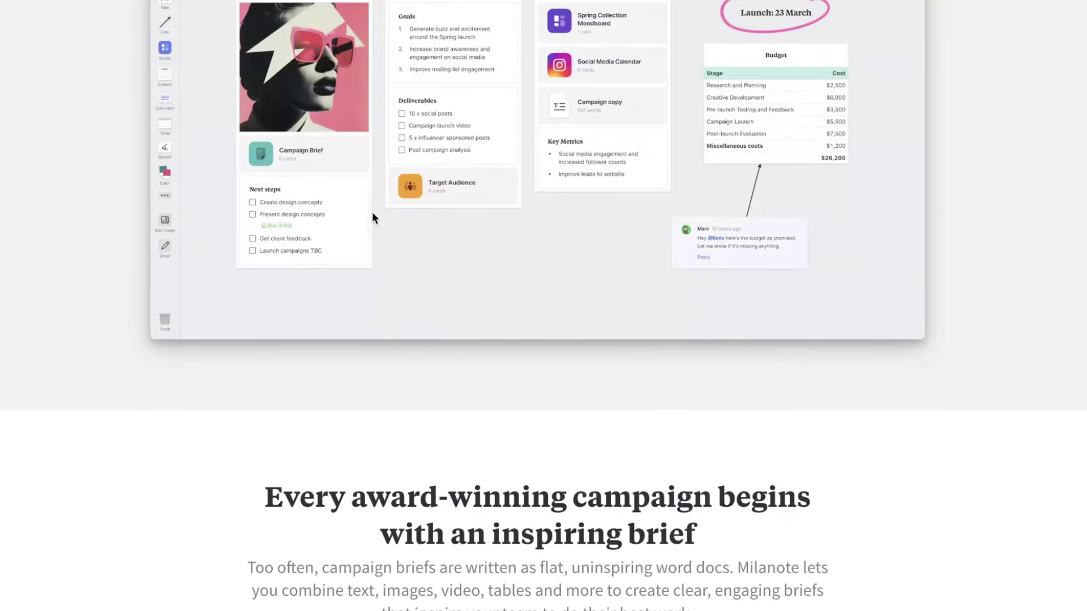
pyautogui.scroll(-1, 373, 217)
pyautogui.scroll(15, 373, 218)
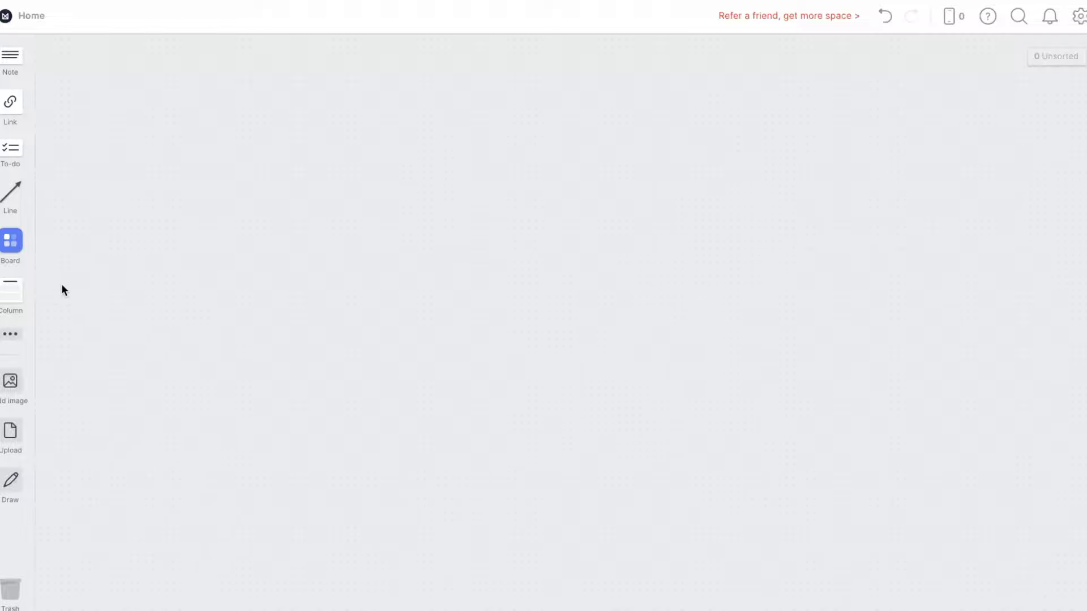
# Add a new board to the Home workspace and name it Board1.
pyautogui.click(10, 337)
pyautogui.moveTo(11, 241); pyautogui.dragTo(455, 248)
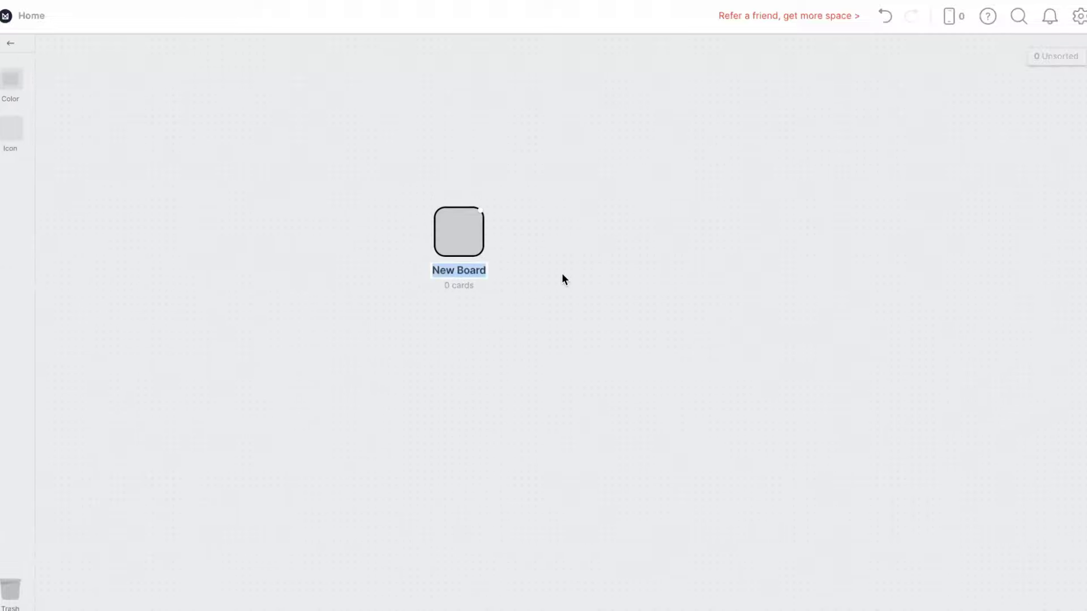
pyautogui.write('Bo')
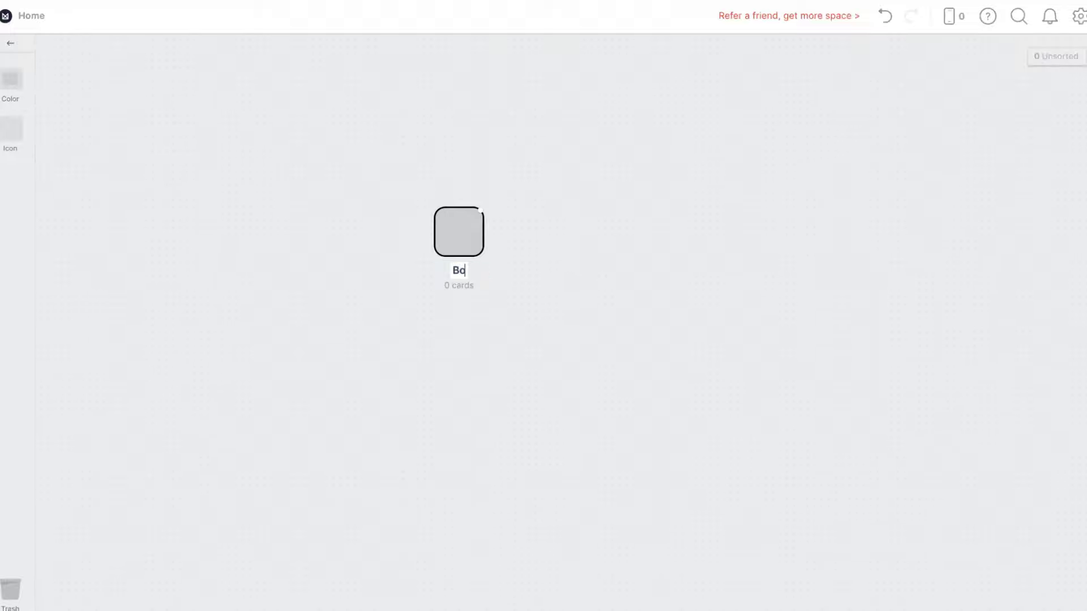
pyautogui.write('ard1')
pyautogui.press('Return')
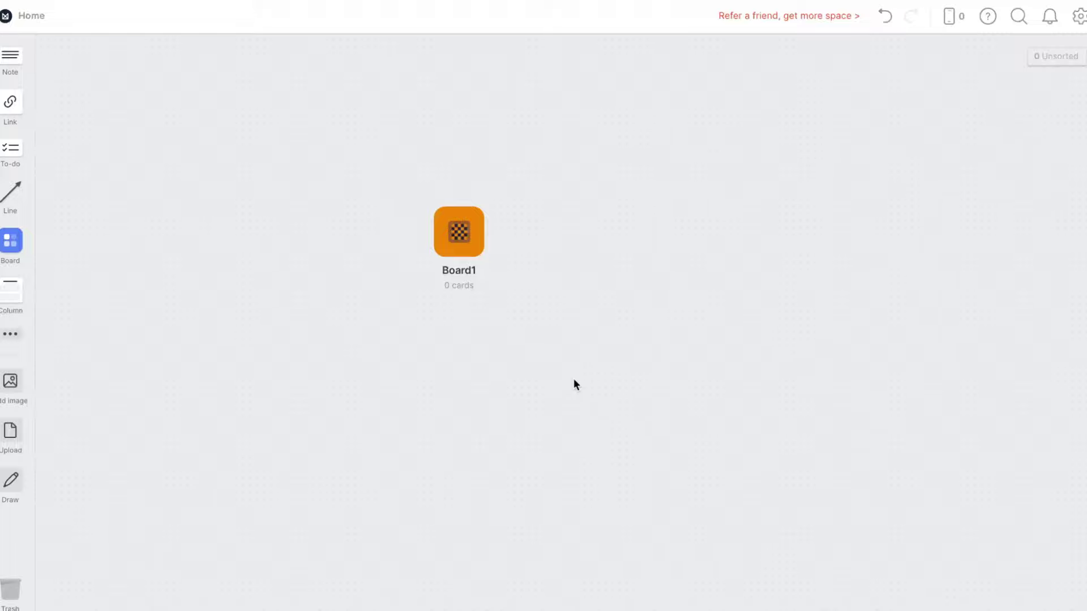
pyautogui.click(440, 224)
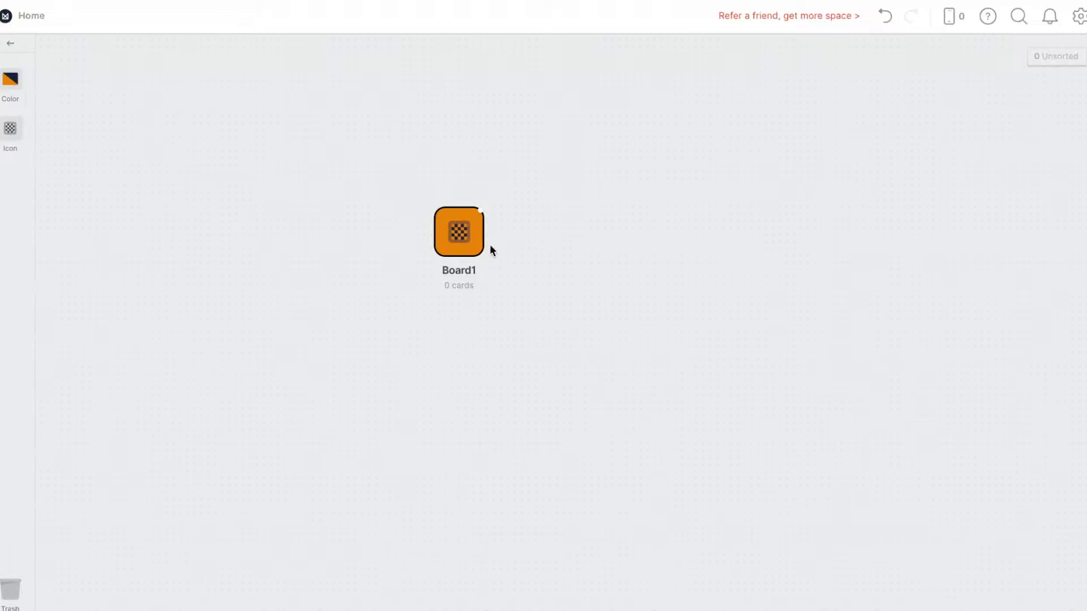
pyautogui.doubleClick(457, 236)
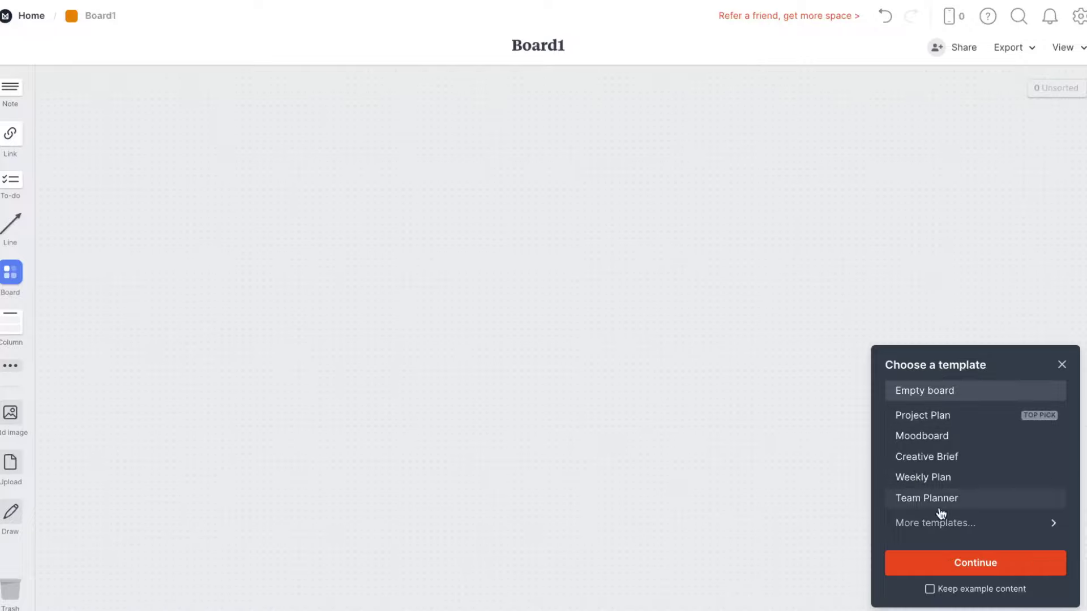
pyautogui.click(929, 480)
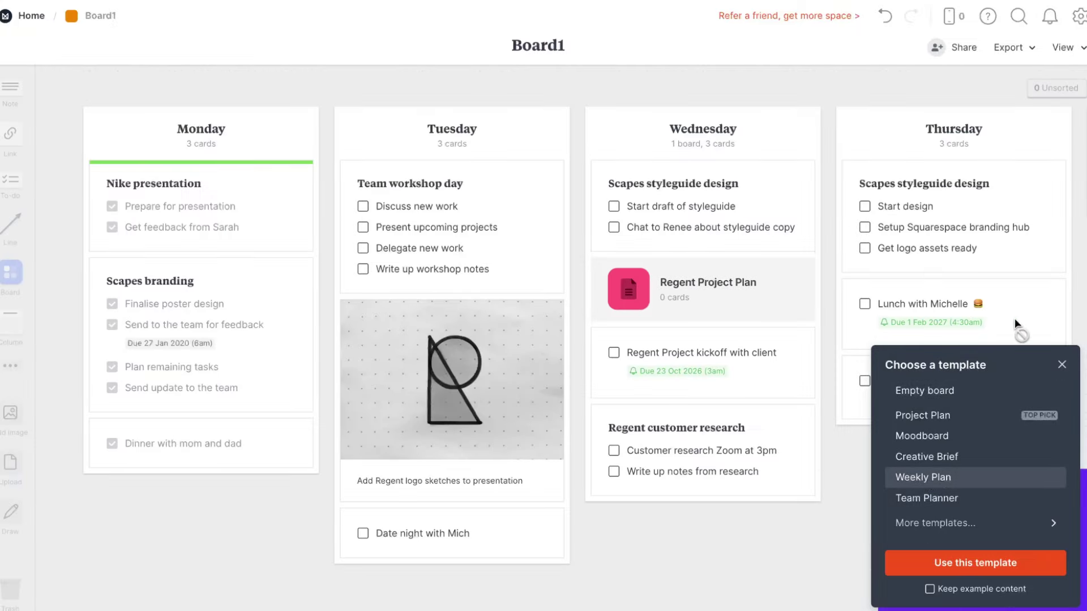
pyautogui.click(1062, 365)
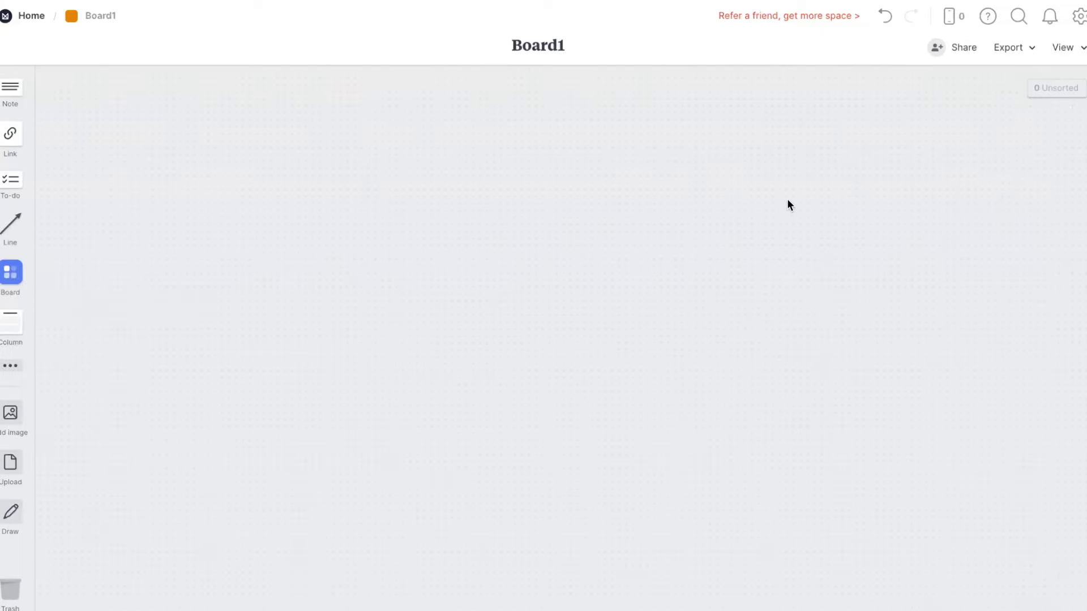
pyautogui.hotkey('alt', 'Left')
# Open Board1 and apply the Weekly Plan template without keeping its example content.
pyautogui.doubleClick(451, 232)
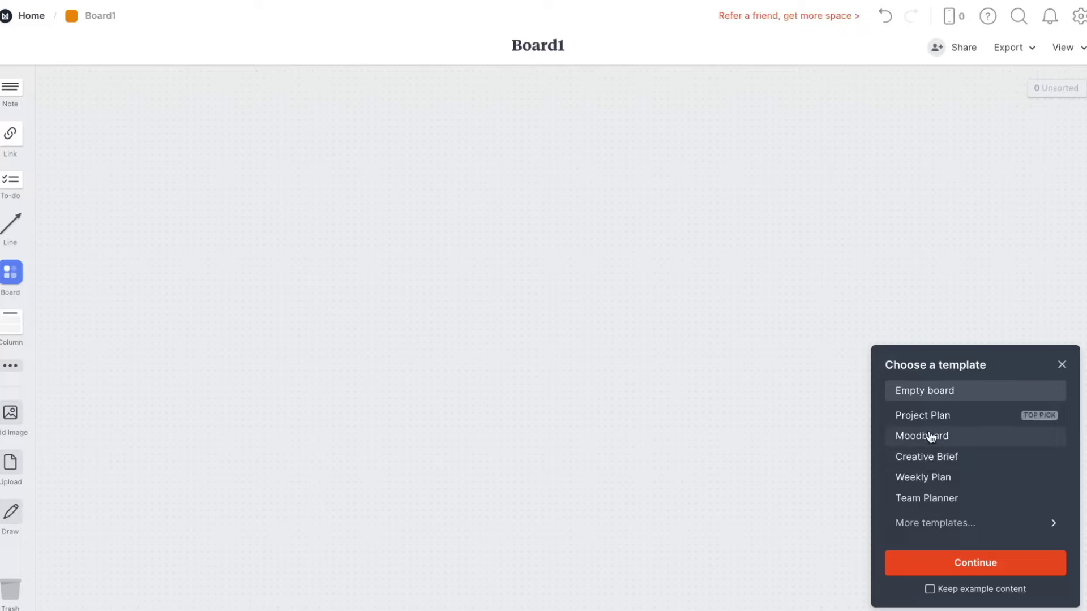
pyautogui.click(902, 476)
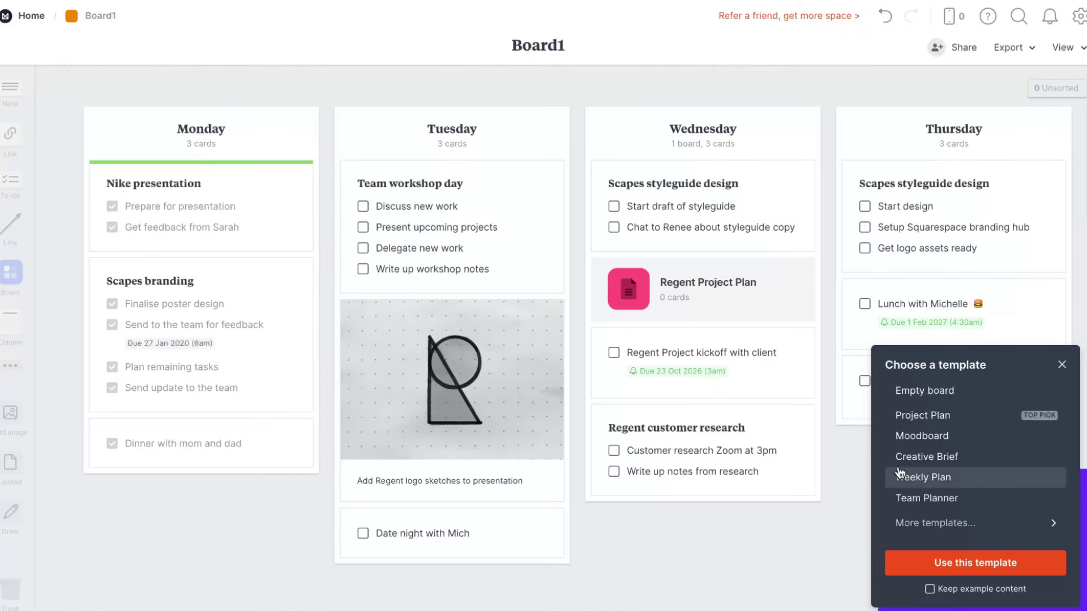
pyautogui.click(977, 563)
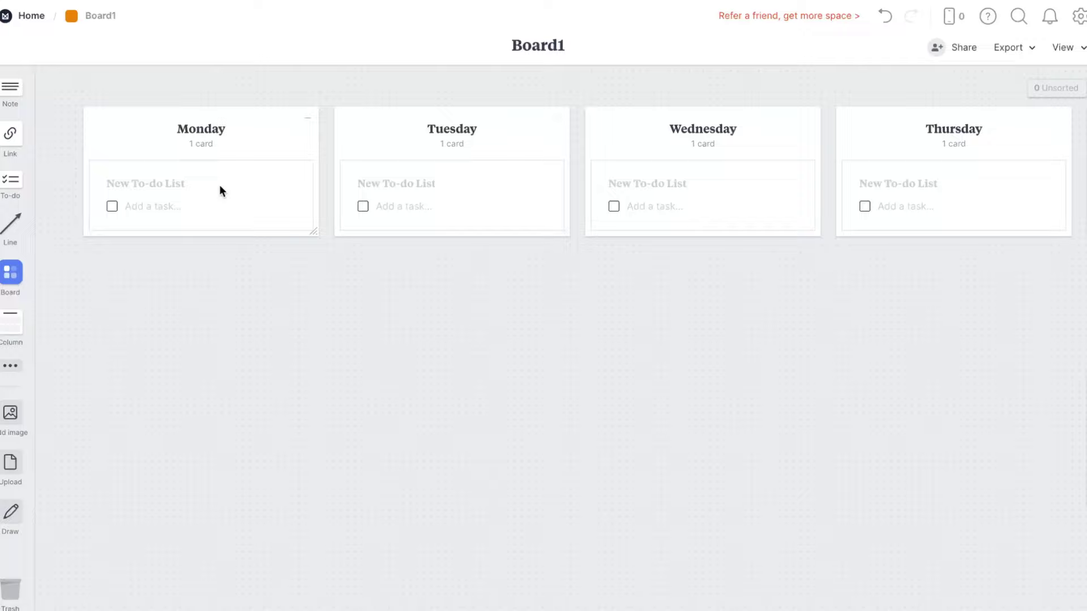
pyautogui.click(189, 182)
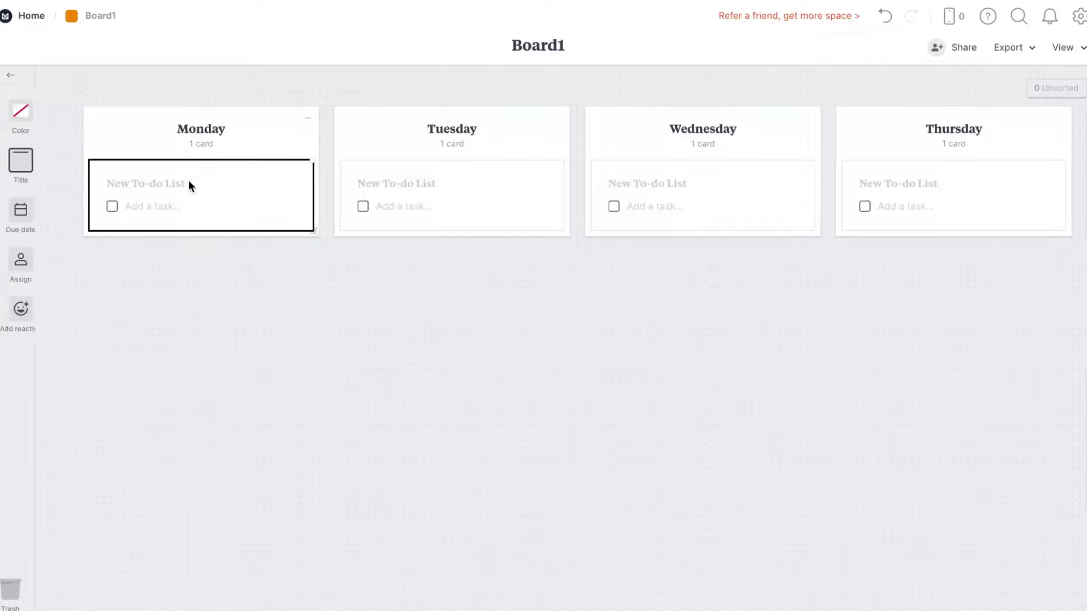
pyautogui.hscroll(10, 473, 207)
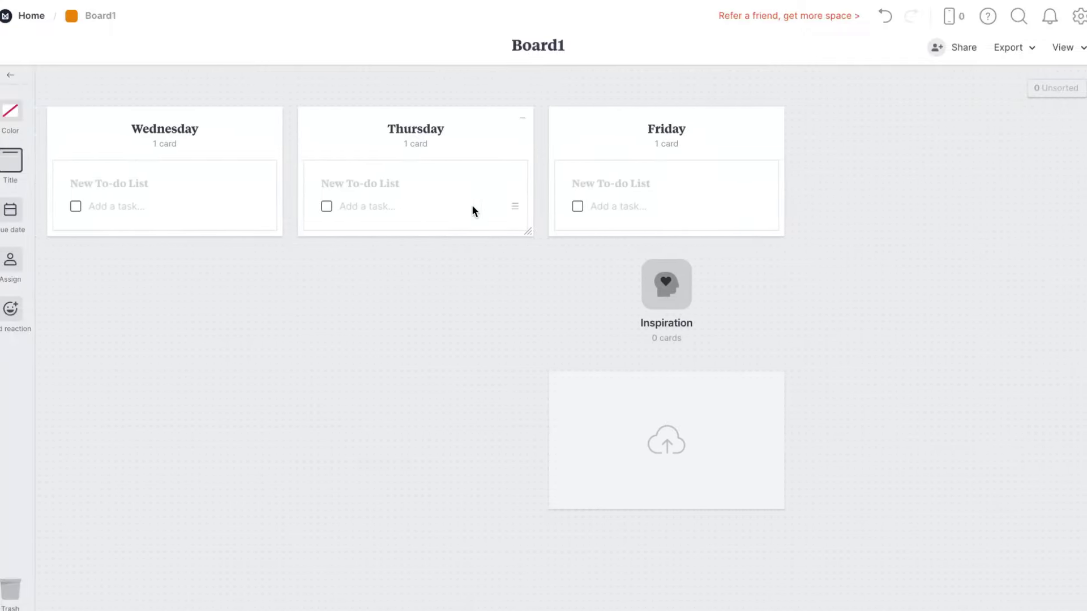
# Return from Board1 to the Home workspace and dismiss the tip about built-in images.
pyautogui.hscroll(-9, 473, 207)
pyautogui.hscroll(5, 473, 211)
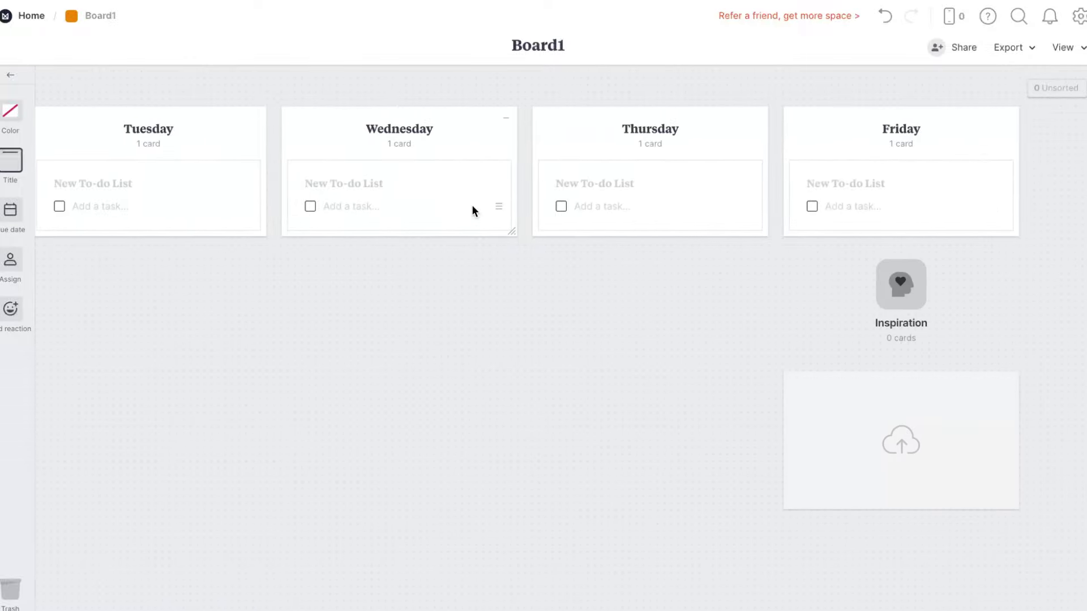
pyautogui.hscroll(-6, 473, 211)
pyautogui.click(28, 15)
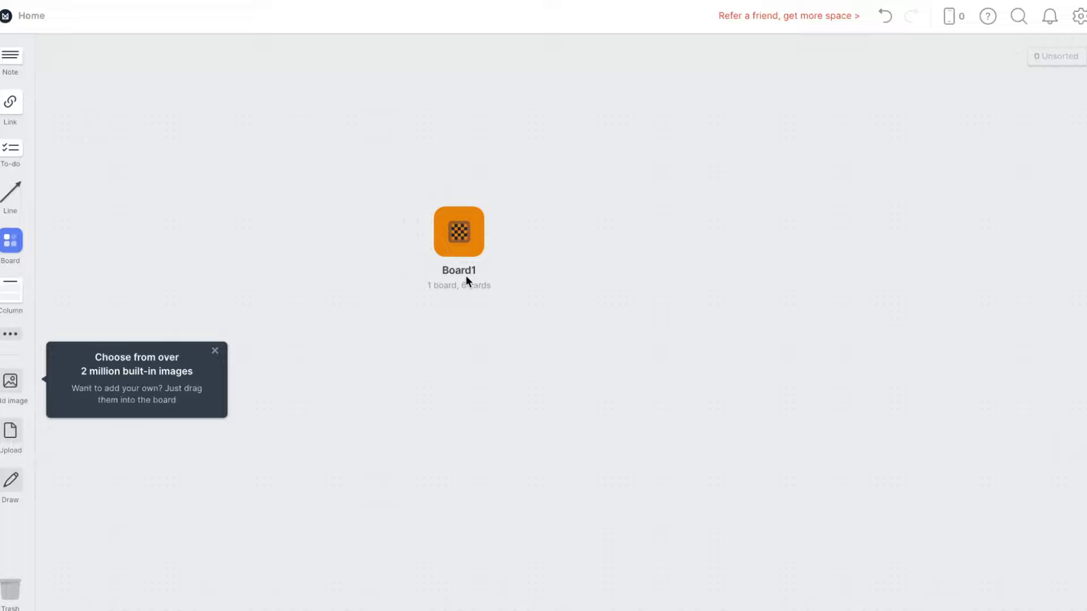
pyautogui.click(219, 350)
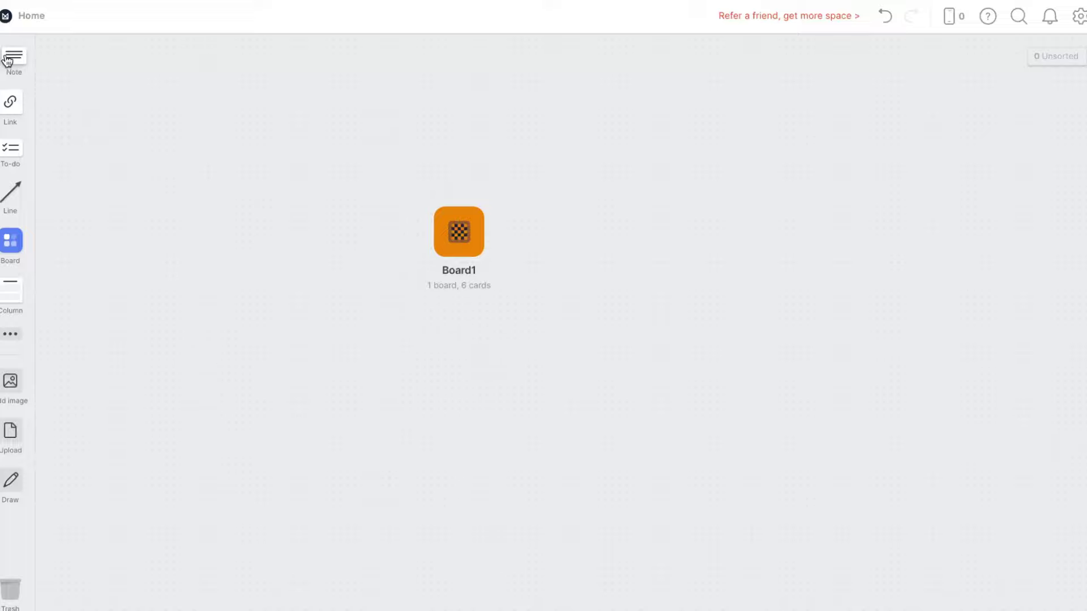
# Add a note reading "Hi!" to the Home workspace, above and to the right of Board1.
pyautogui.moveTo(10, 56); pyautogui.dragTo(568, 175)
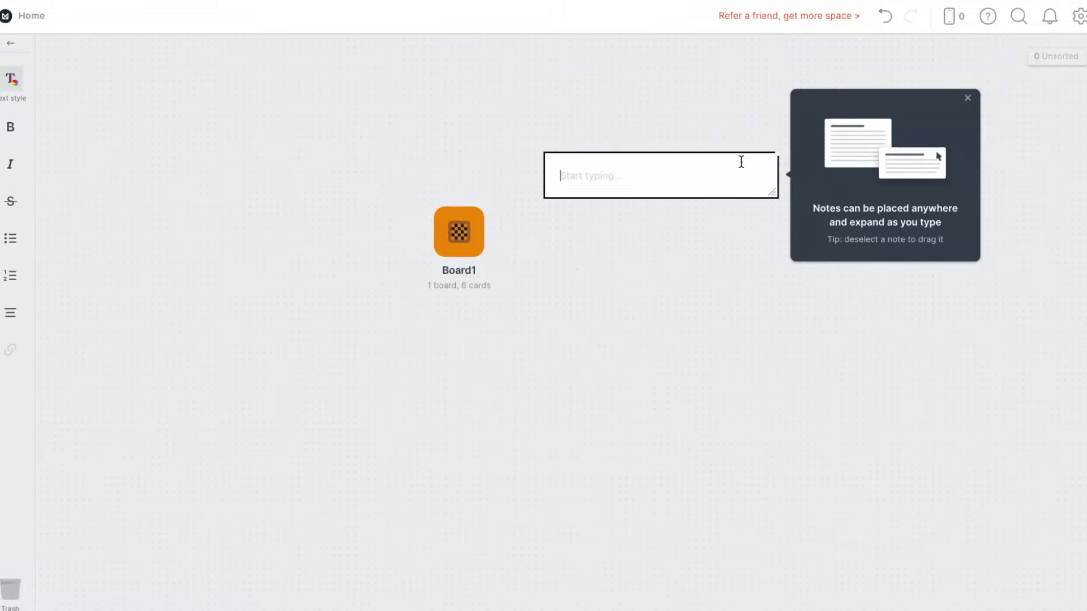
pyautogui.write('Hi!')
pyautogui.click(673, 283)
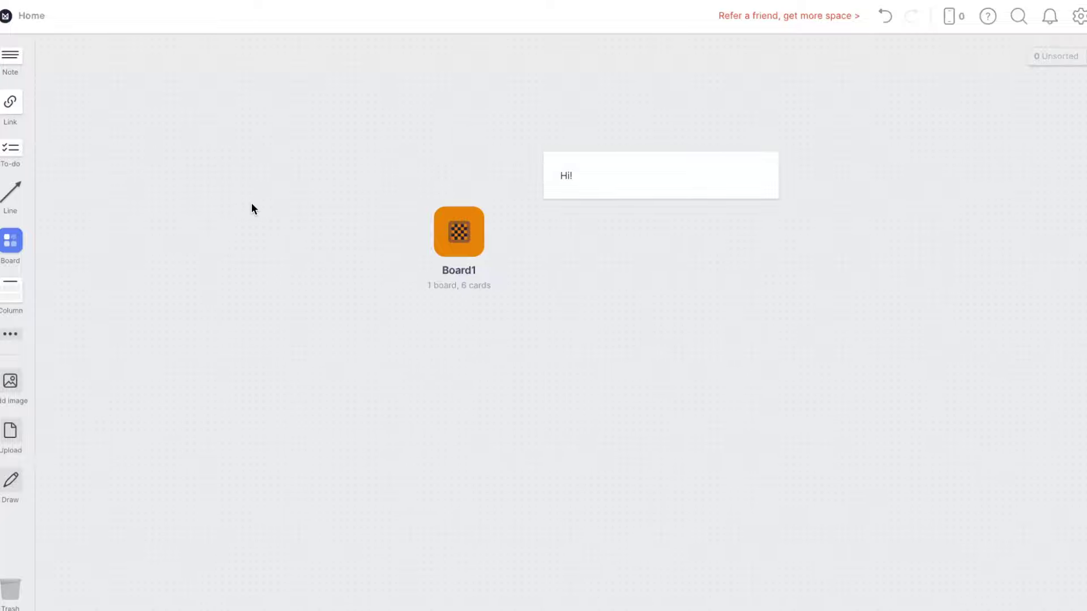
# Place an empty link card on the Home workspace, above and to the left of Board1.
pyautogui.moveTo(12, 106); pyautogui.dragTo(293, 136)
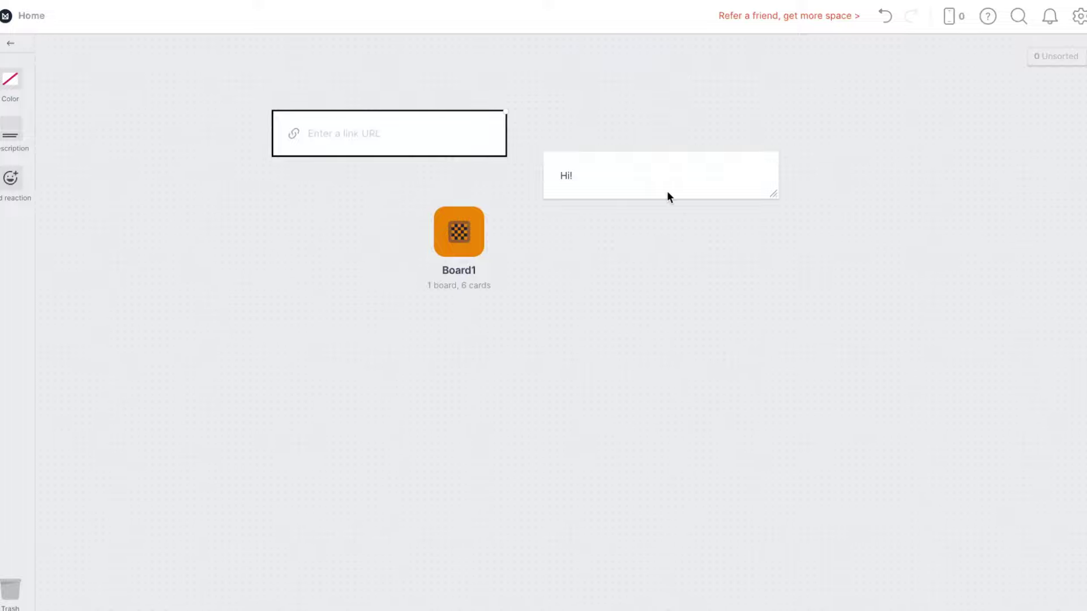
pyautogui.click(667, 191)
pyautogui.rightClick(713, 180)
pyautogui.click(613, 298)
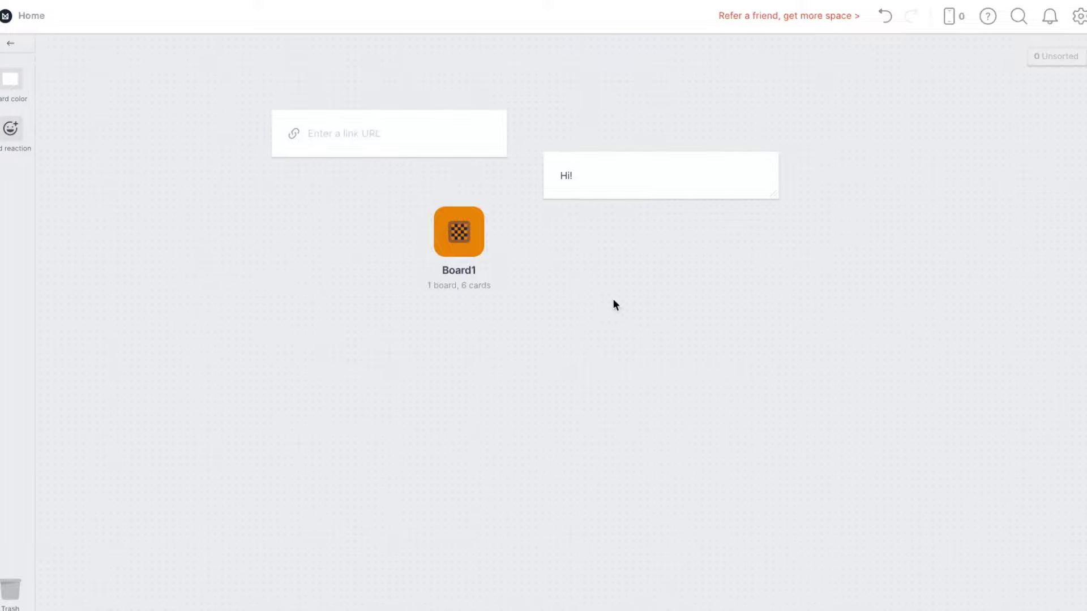
# Set the color of the "Hi!" note to yellow.
pyautogui.rightClick(640, 172)
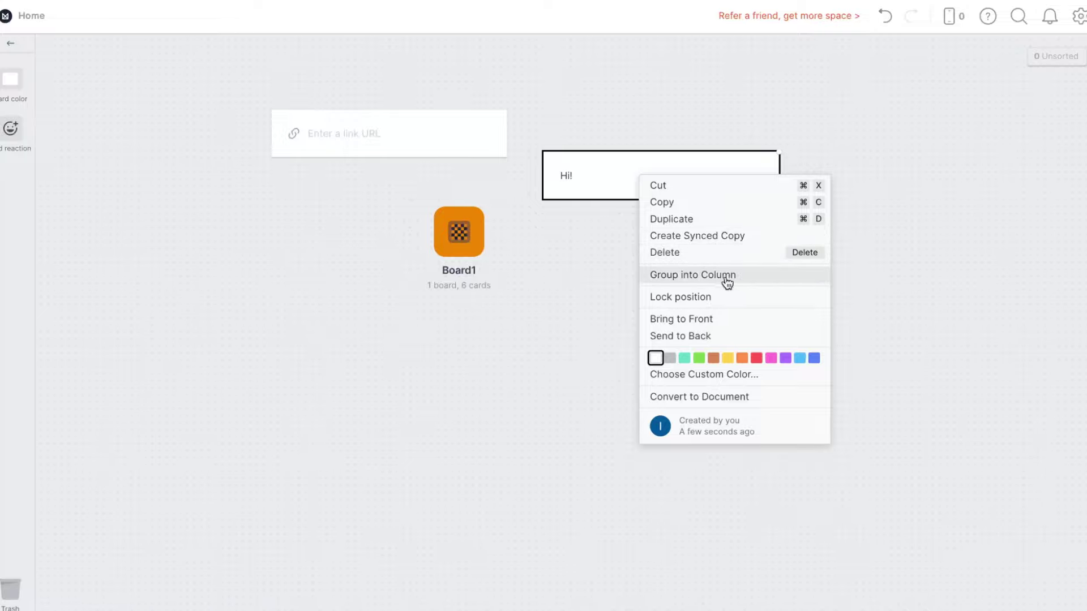
pyautogui.click(732, 359)
pyautogui.click(537, 316)
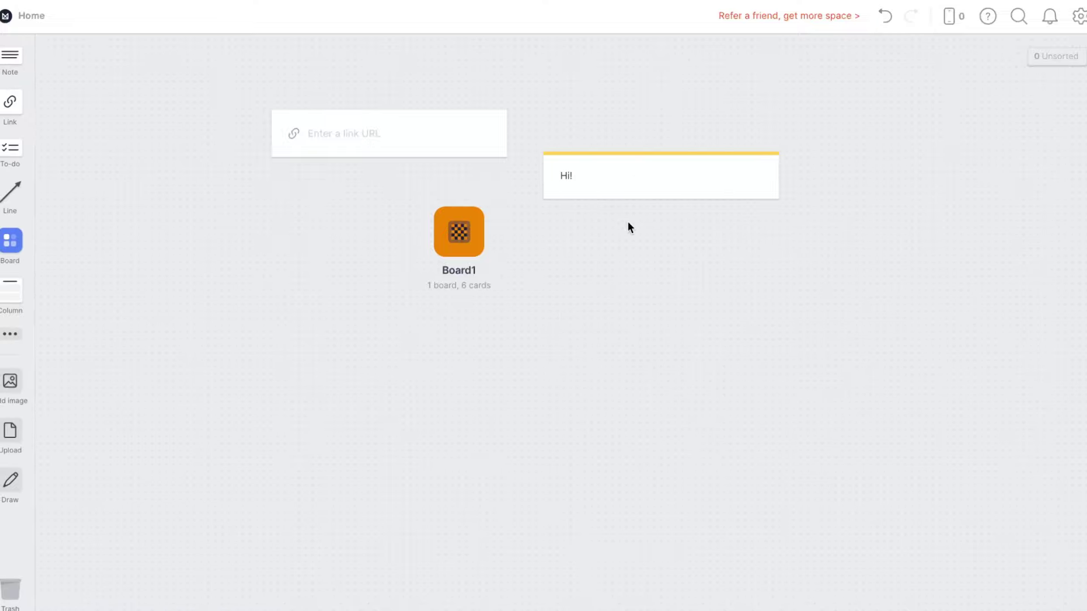
pyautogui.rightClick(654, 175)
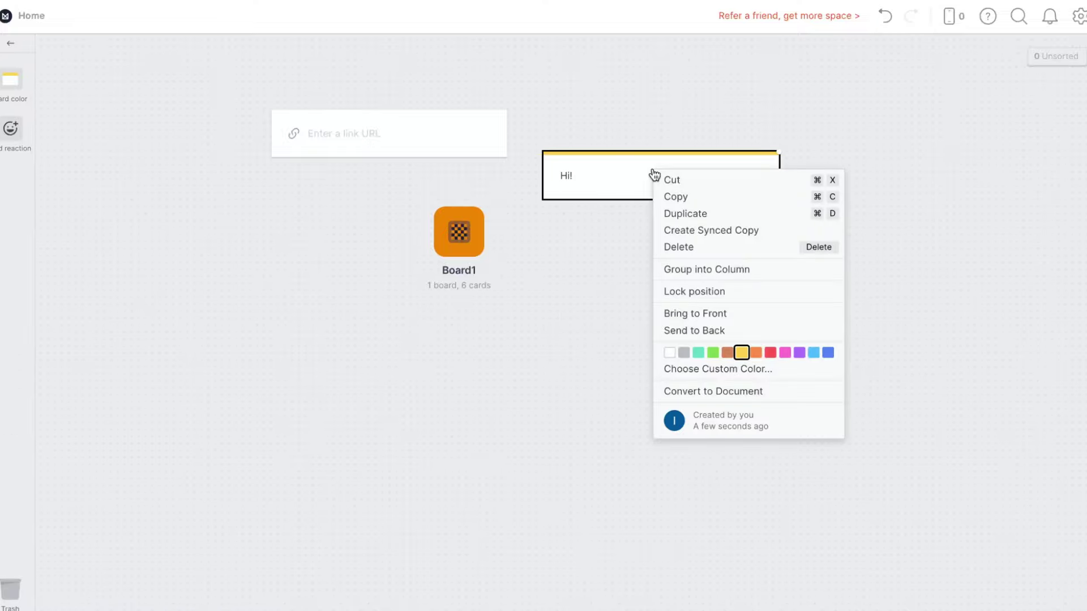
pyautogui.click(581, 178)
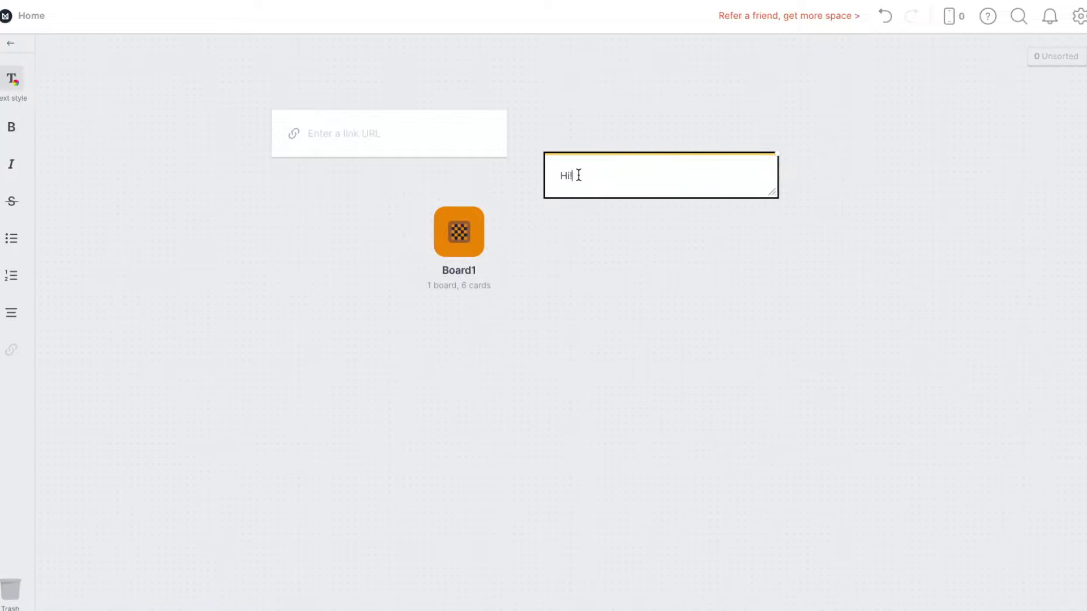
pyautogui.click(610, 258)
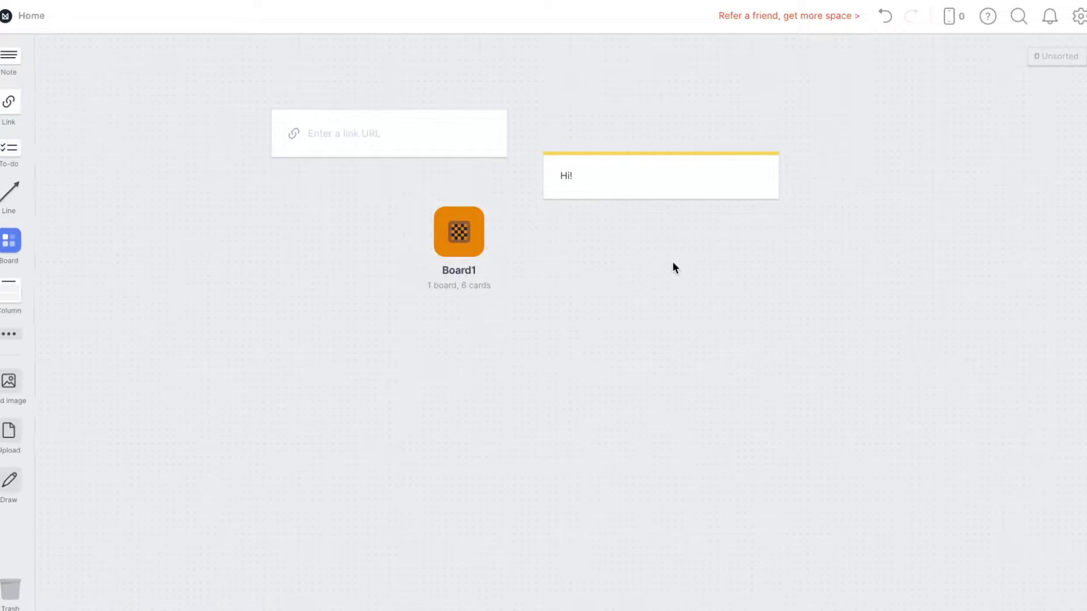
# Color the empty link card pink and delete it from the workspace.
pyautogui.click(385, 133)
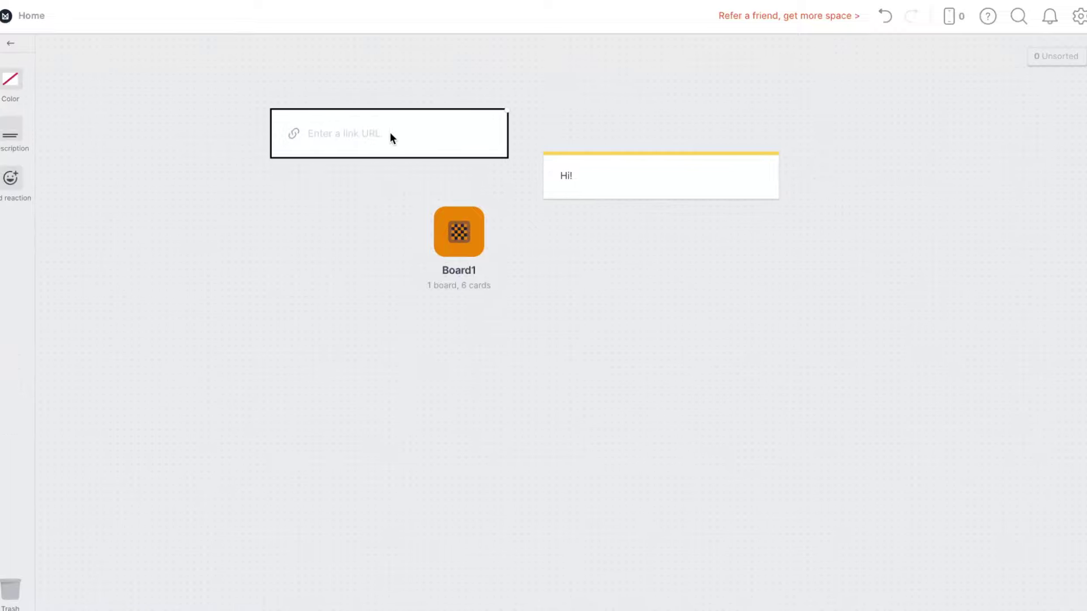
pyautogui.rightClick(388, 136)
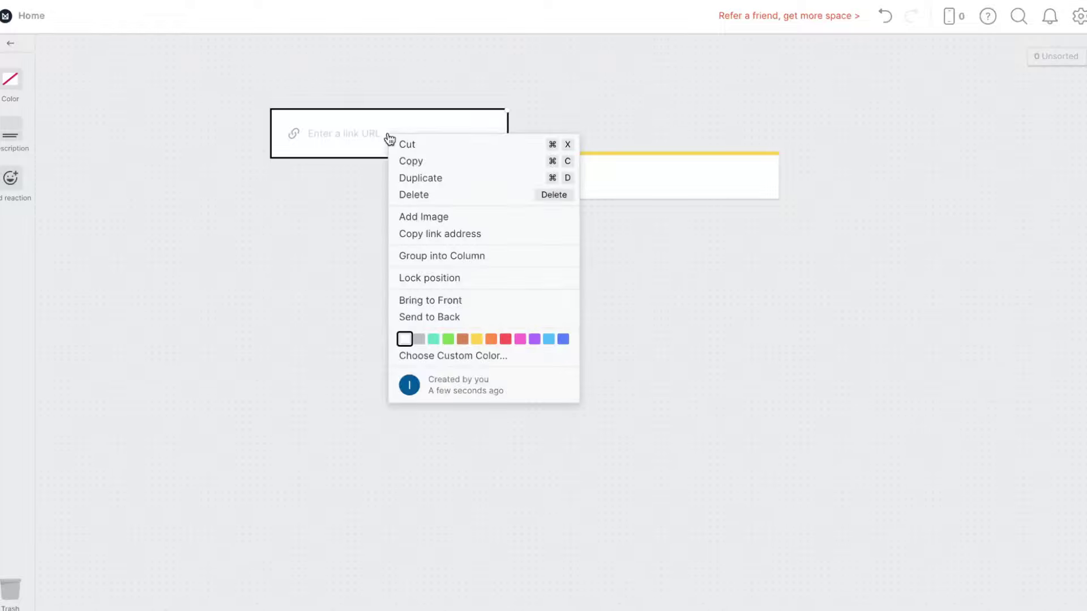
pyautogui.click(521, 340)
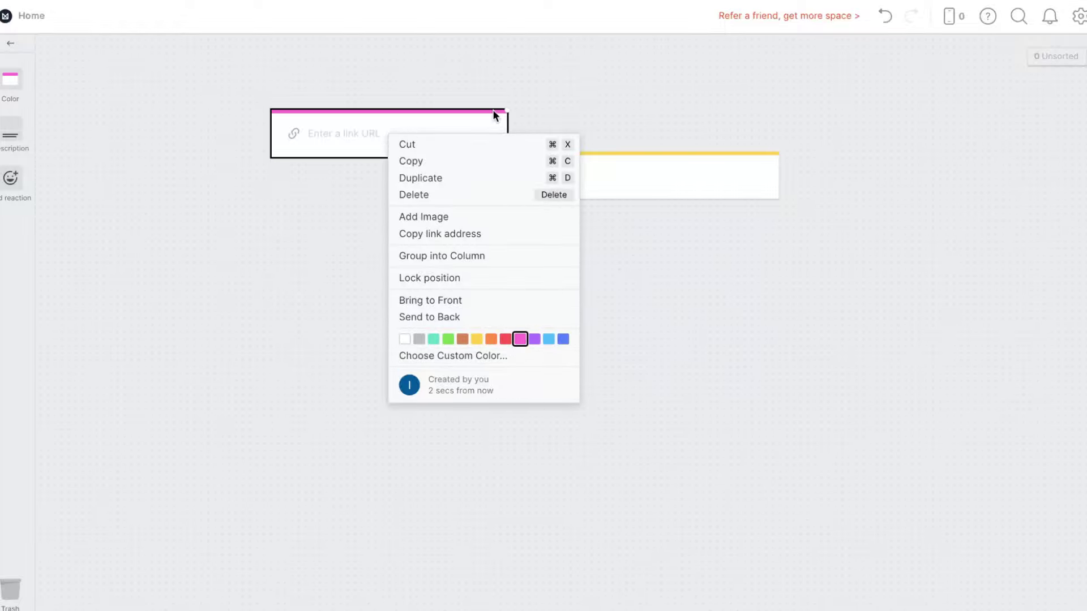
pyautogui.click(150, 149)
pyautogui.click(364, 145)
pyautogui.press('Delete')
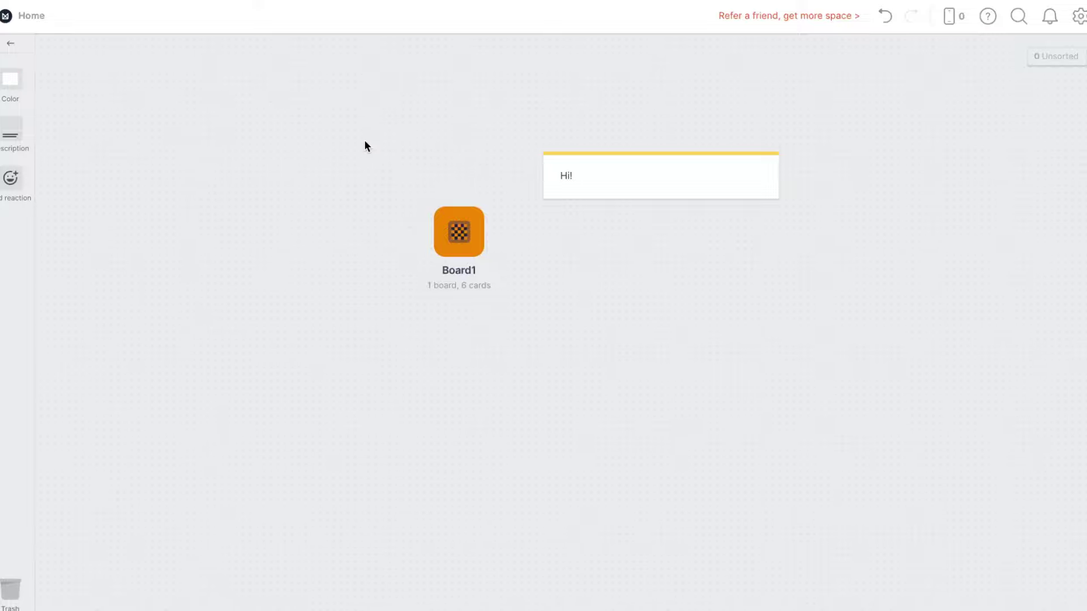
# Add a to-do list below the "Hi!" note and insert a grinning face emoji as its first task.
pyautogui.moveTo(10, 150); pyautogui.dragTo(665, 323)
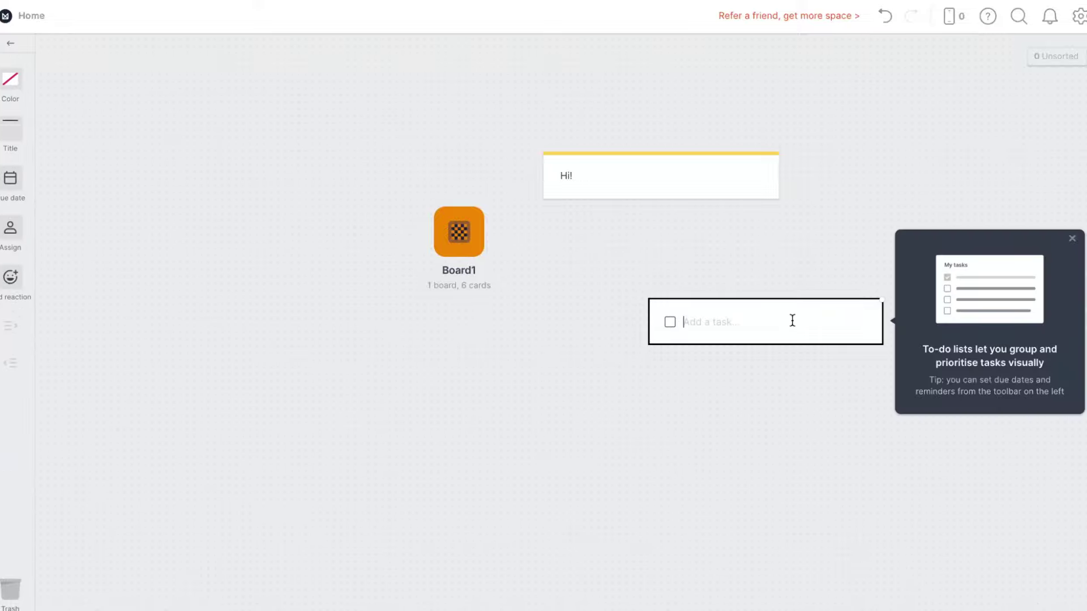
pyautogui.rightClick(702, 315)
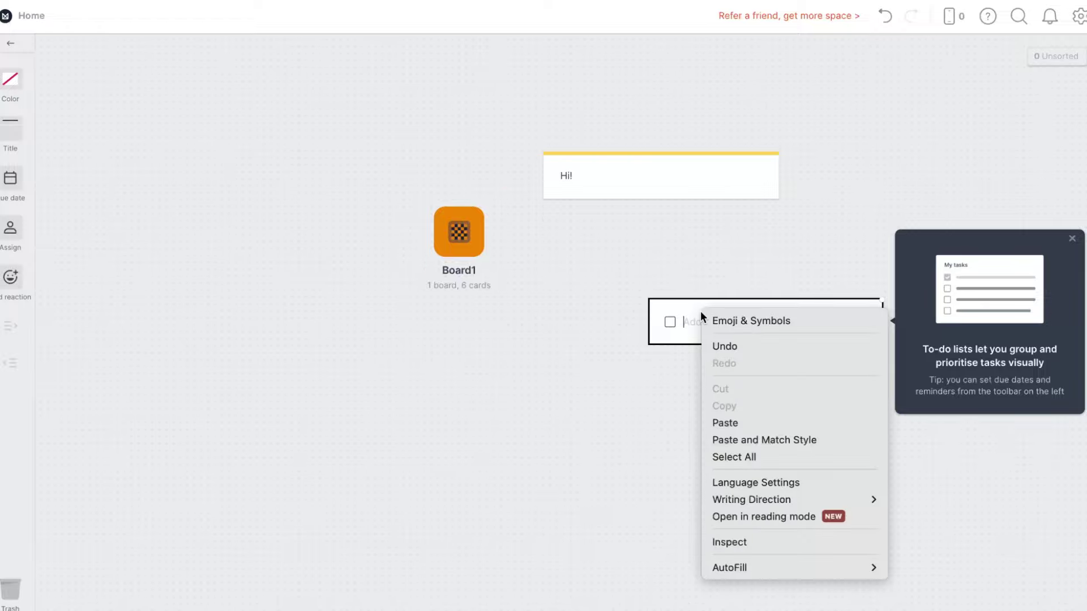
pyautogui.click(752, 319)
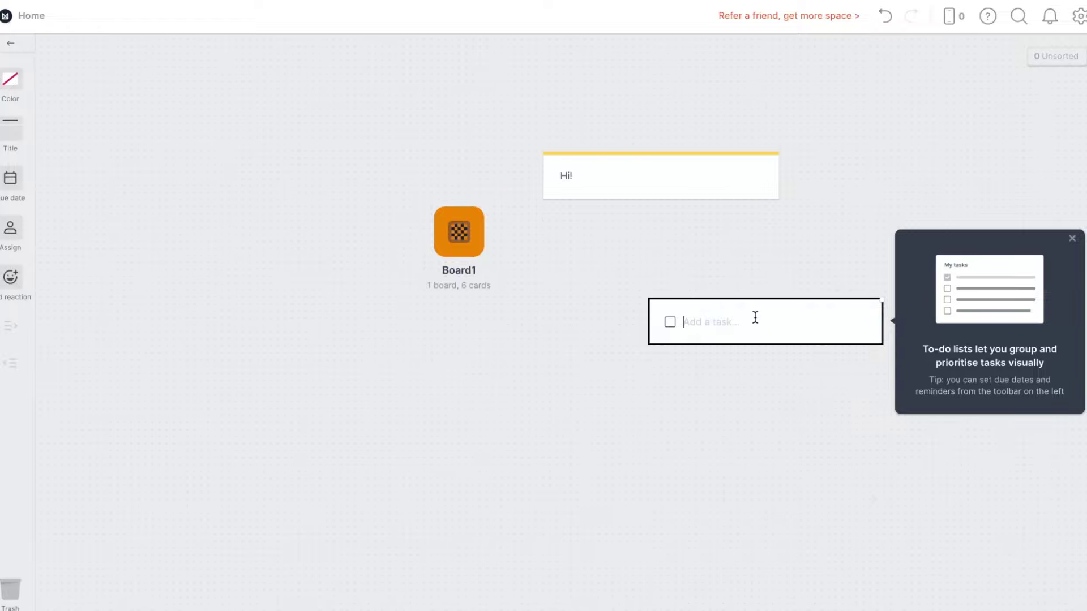
pyautogui.click(614, 442)
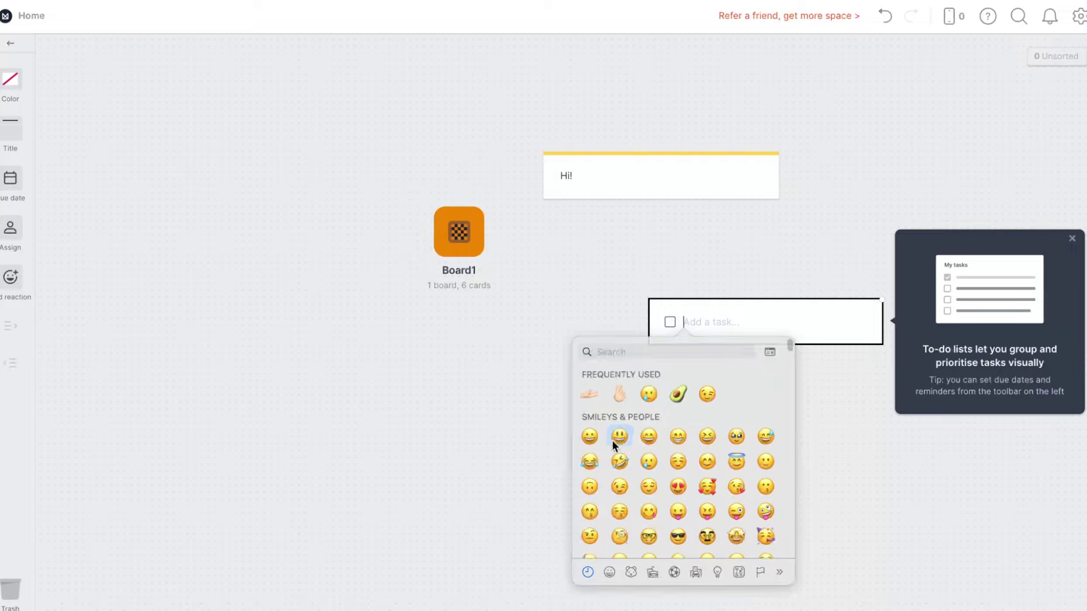
pyautogui.rightClick(769, 322)
pyautogui.click(736, 334)
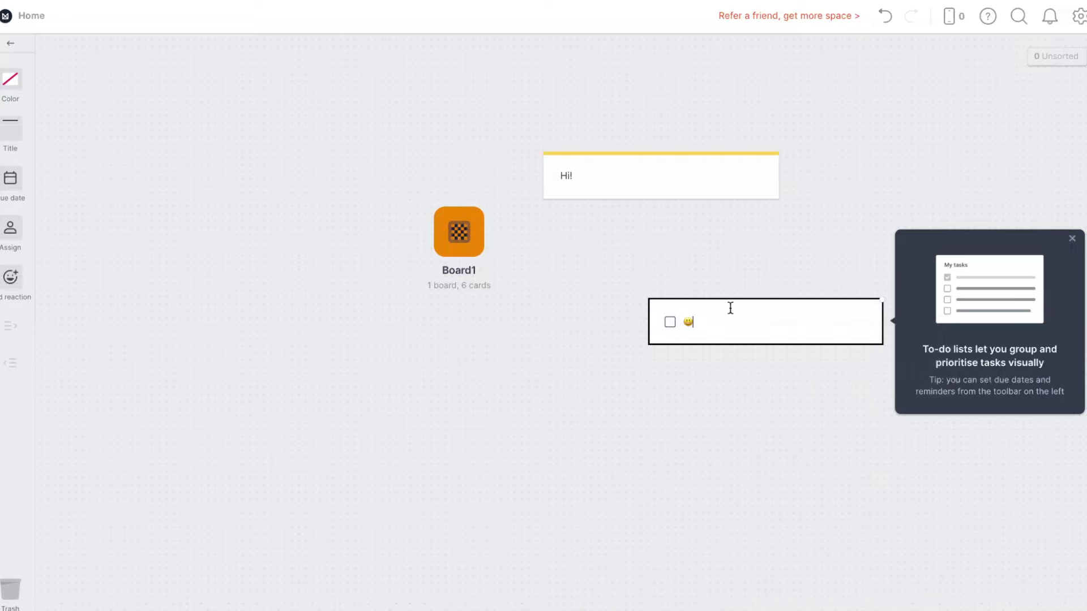
# Remove the emoji from the to-do list, leaving its task blank, and deselect the card.
pyautogui.rightClick(728, 318)
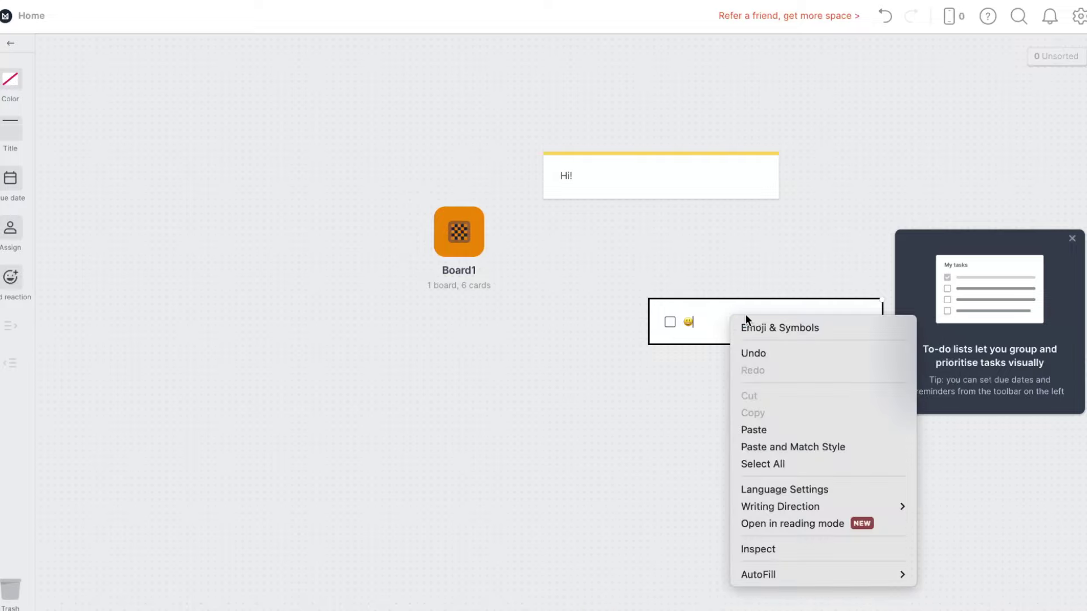
pyautogui.click(1070, 241)
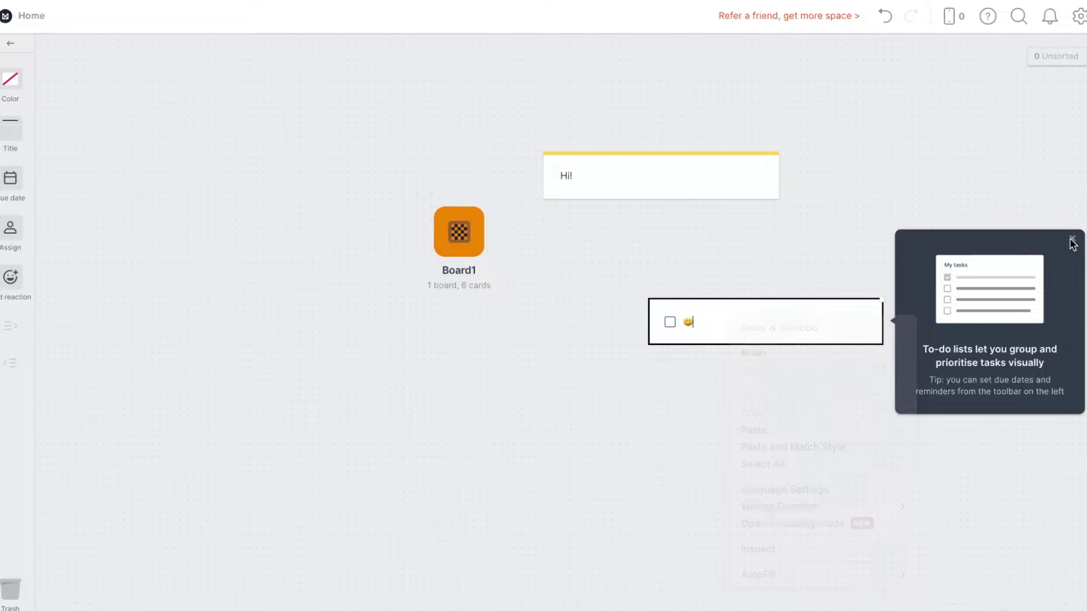
pyautogui.press('BackSpace')
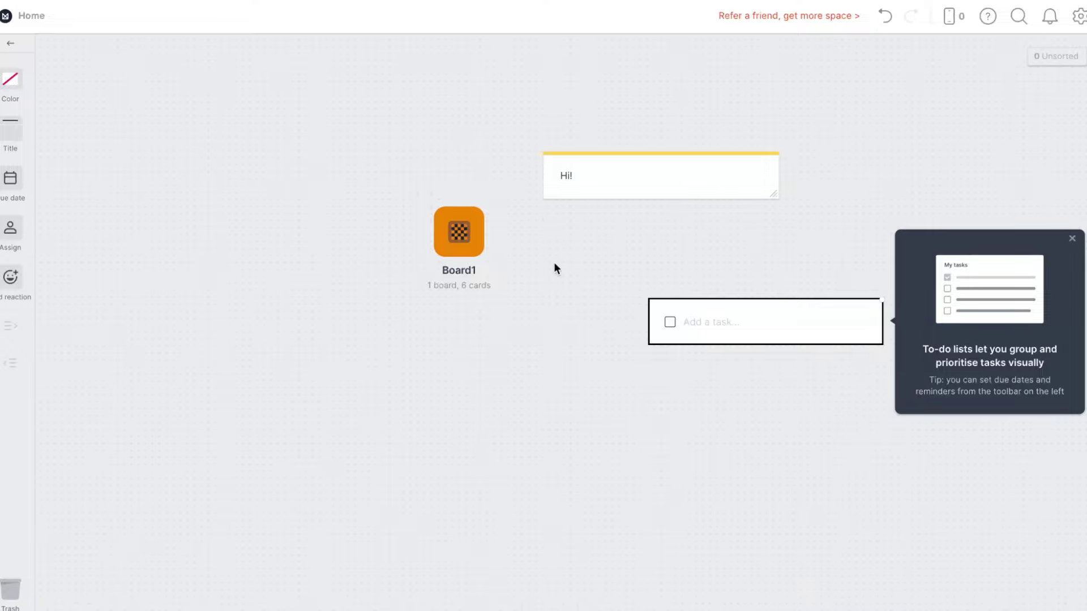
pyautogui.click(799, 408)
pyautogui.click(753, 318)
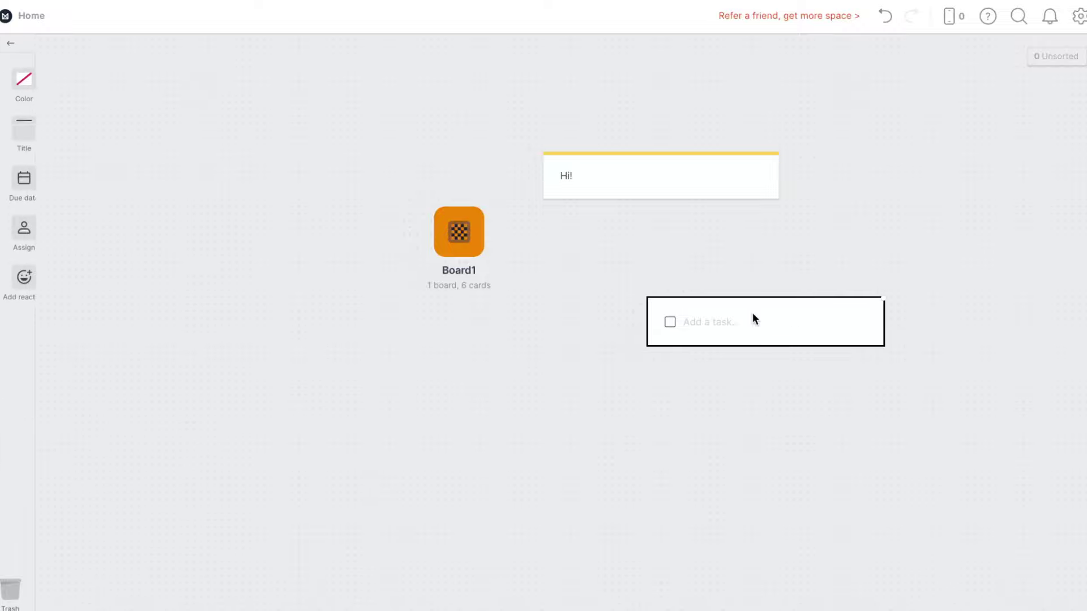
pyautogui.click(621, 179)
pyautogui.click(783, 320)
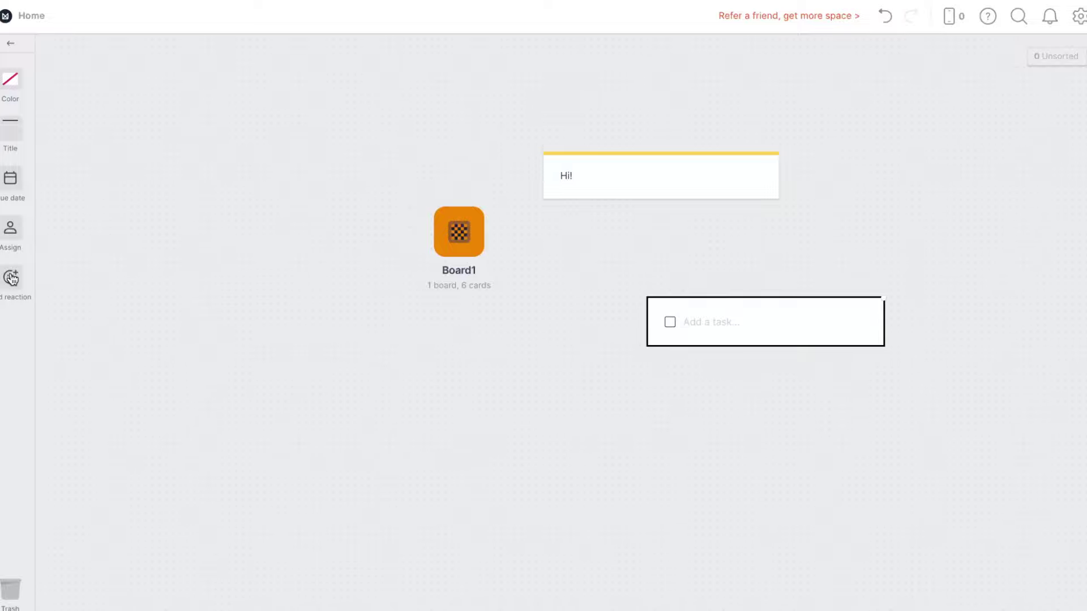
pyautogui.click(762, 373)
# Change Board1's icon to the four-letter BOAR lettering.
pyautogui.click(450, 232)
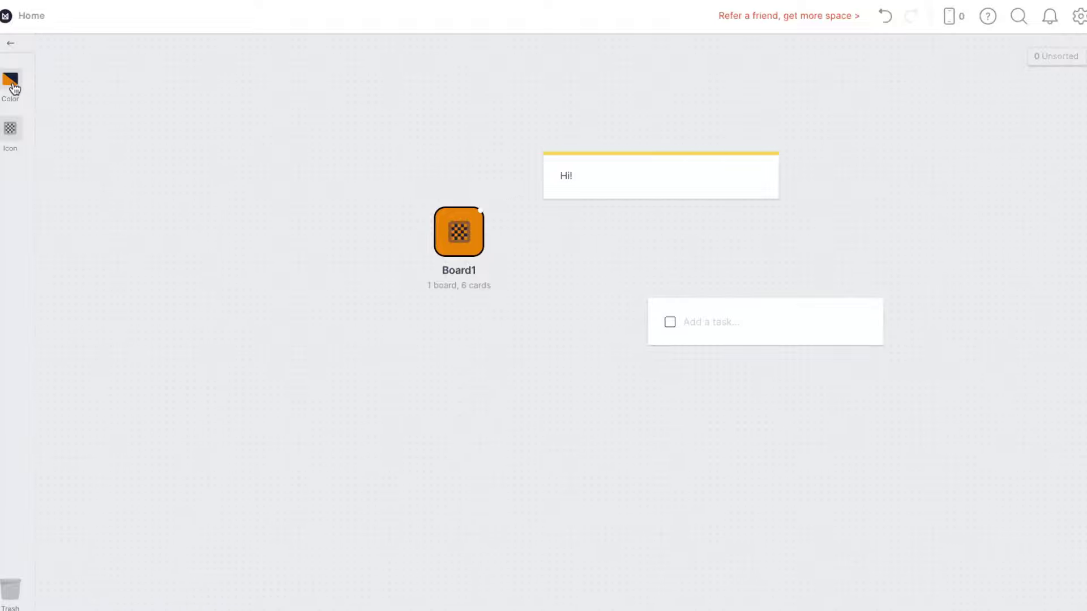
pyautogui.click(22, 136)
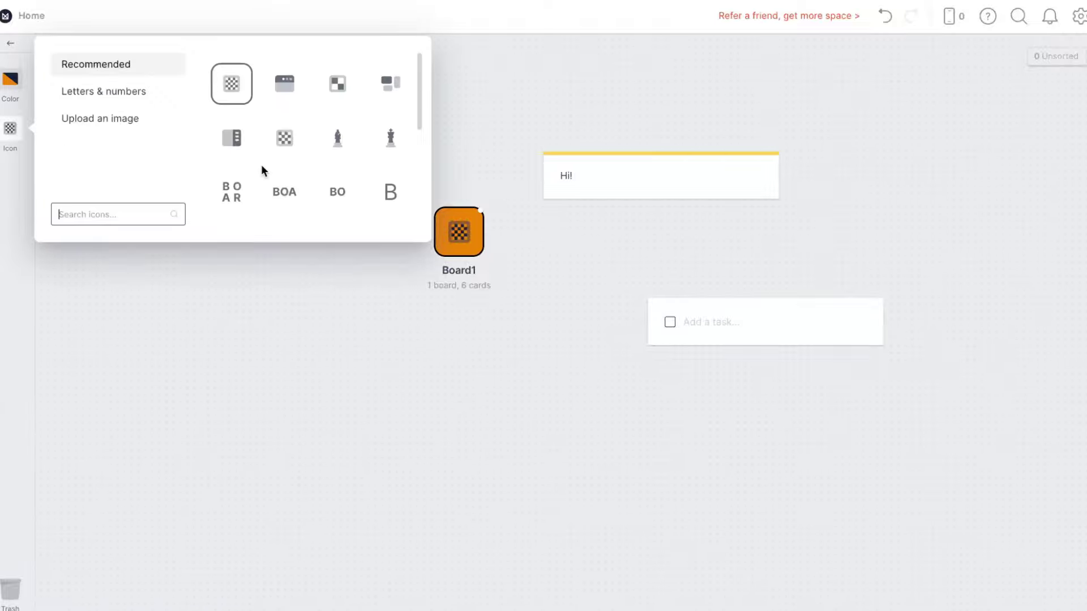
pyautogui.click(232, 191)
pyautogui.click(369, 328)
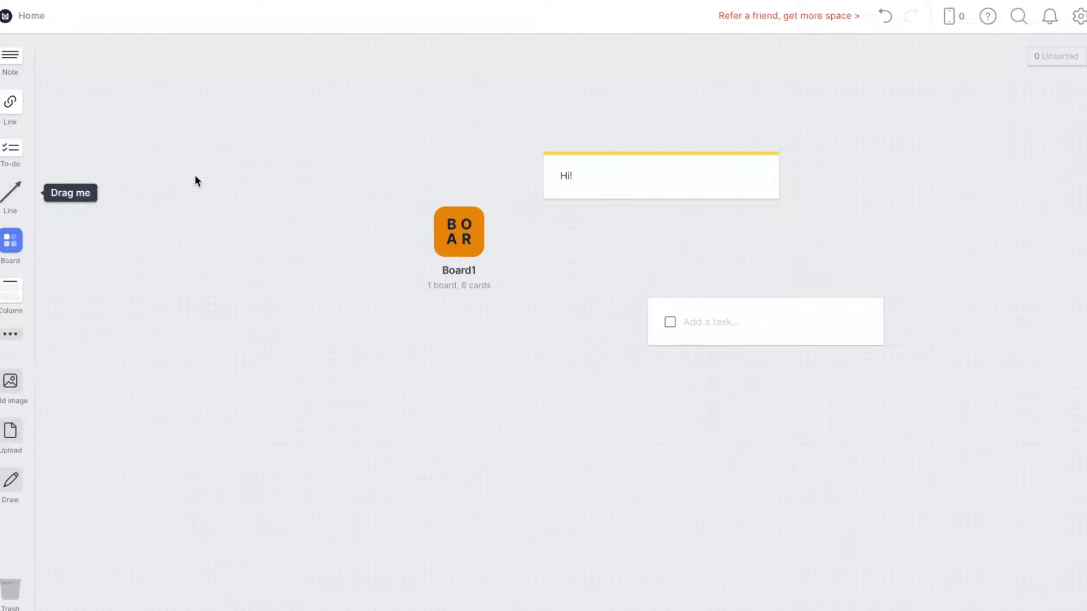
# Add an arrow line that connects the "Hi!" note to the to-do list.
pyautogui.moveTo(13, 194); pyautogui.dragTo(535, 145)
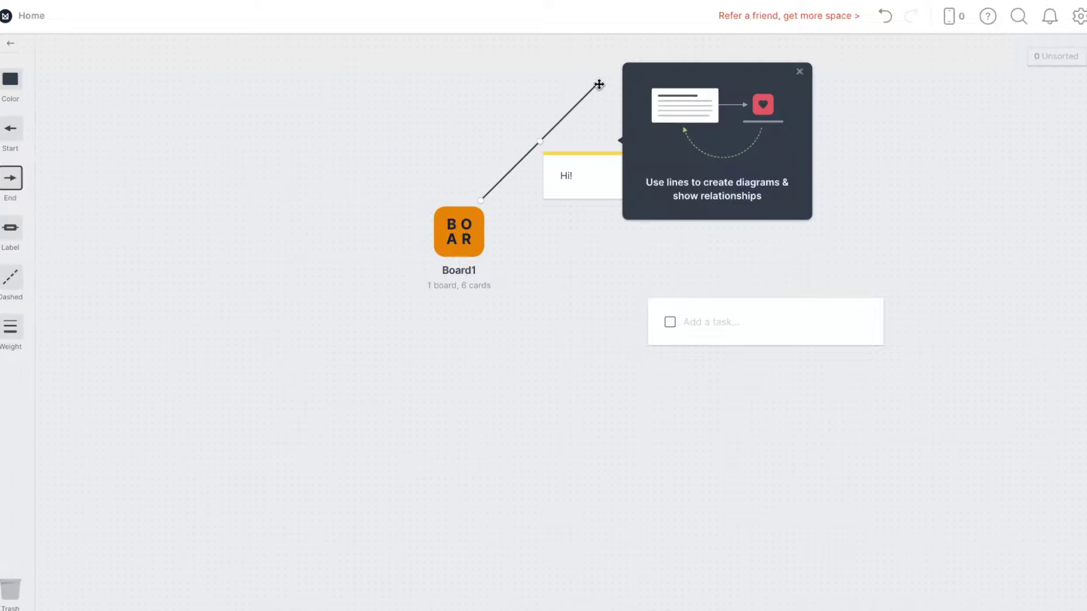
pyautogui.moveTo(589, 82); pyautogui.dragTo(681, 297)
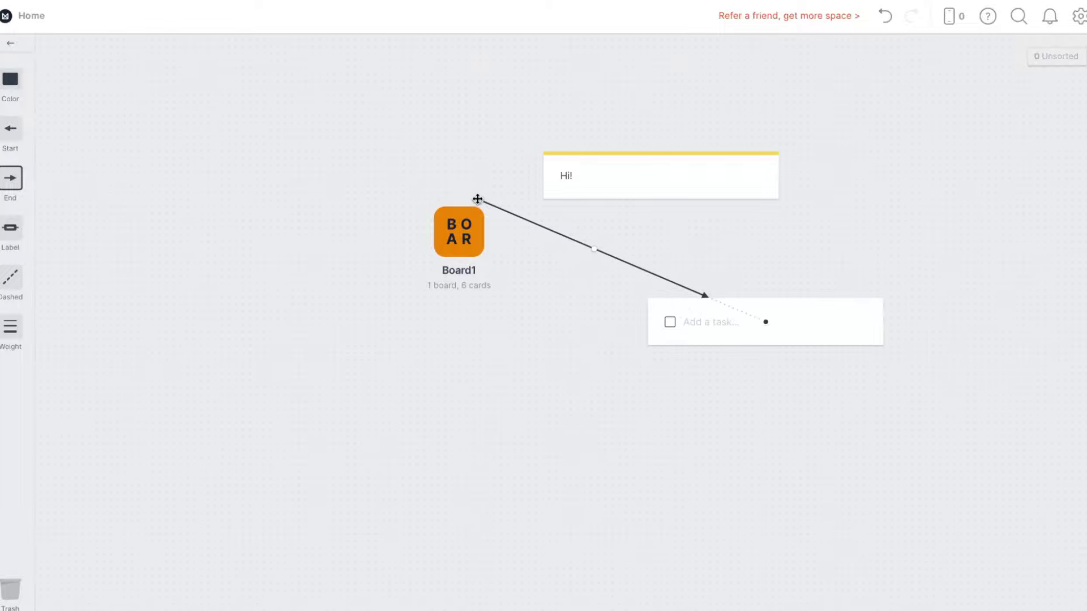
pyautogui.moveTo(481, 200); pyautogui.dragTo(678, 186)
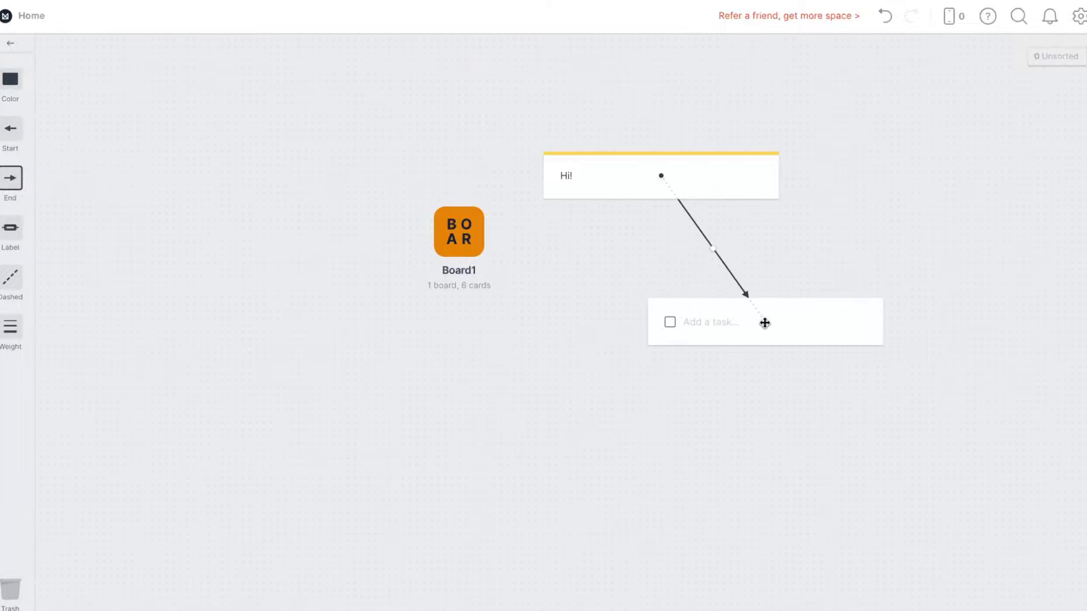
pyautogui.moveTo(766, 321)
pyautogui.mouseDown()
pyautogui.moveTo(822, 291)
pyautogui.moveTo(781, 318)
pyautogui.mouseUp()
pyautogui.click(829, 181)
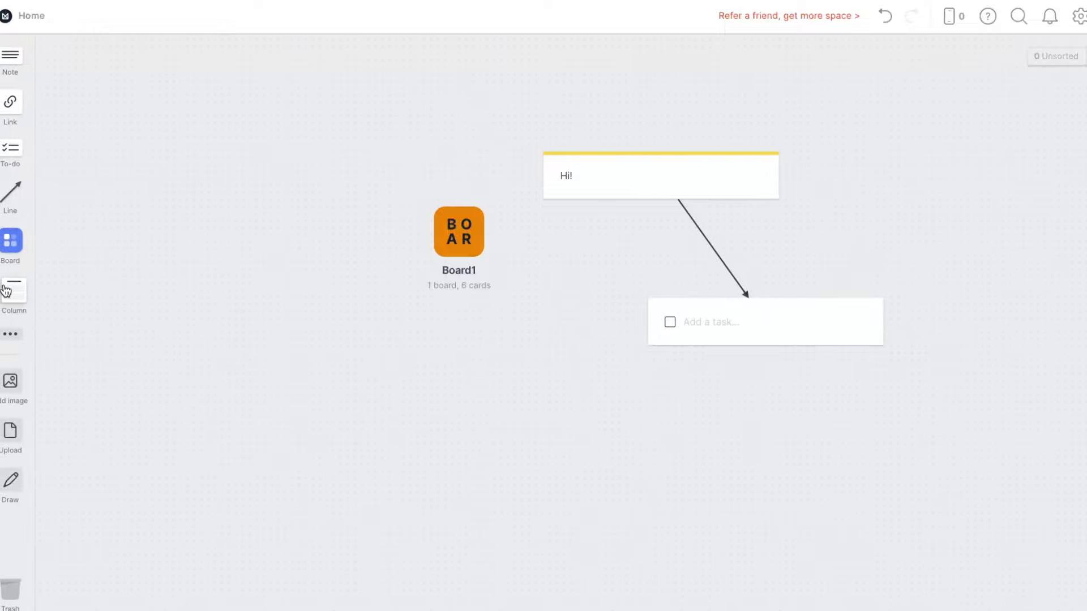
# Add a column to the left of Board1 and move the to-do list into it.
pyautogui.moveTo(22, 300); pyautogui.dragTo(244, 202)
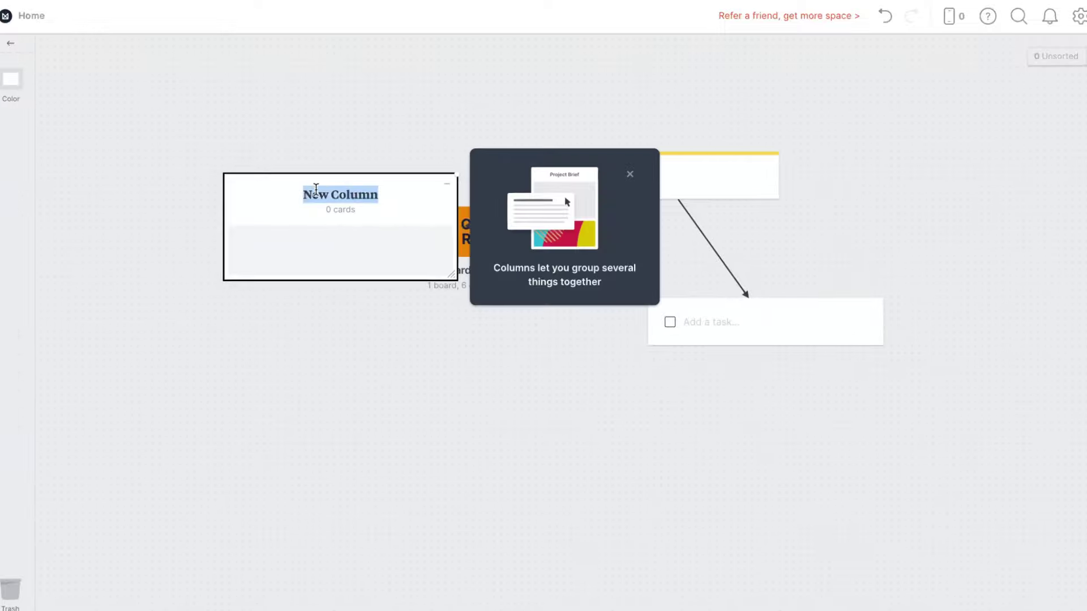
pyautogui.click(216, 261)
pyautogui.moveTo(729, 320); pyautogui.dragTo(232, 223)
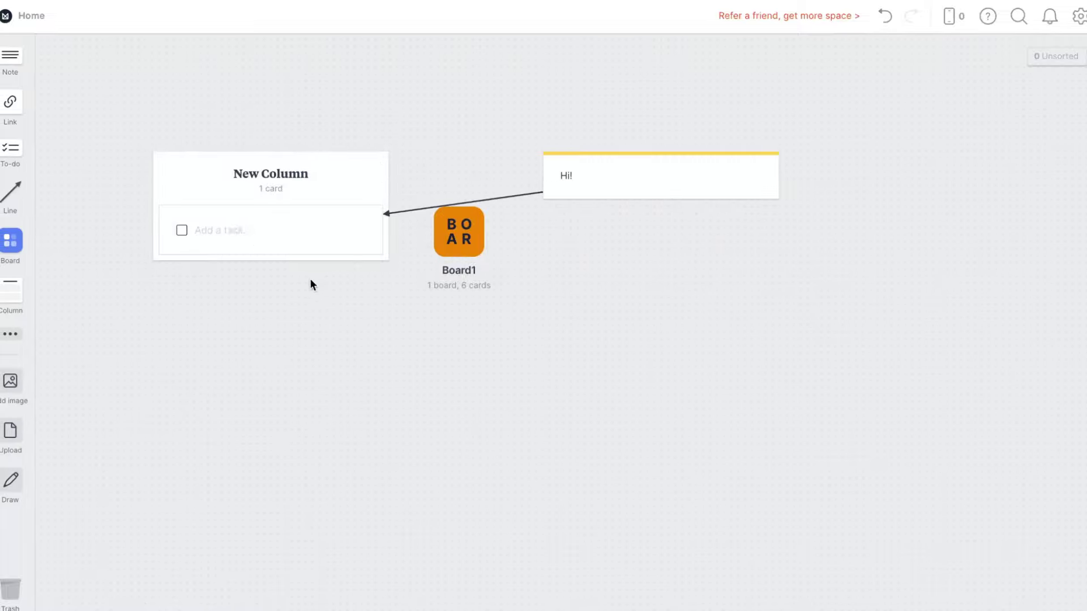
# Move the "Hi!" note into the column above the to-do list and place a blank sketch card to the right of Board1.
pyautogui.moveTo(703, 194); pyautogui.dragTo(308, 222)
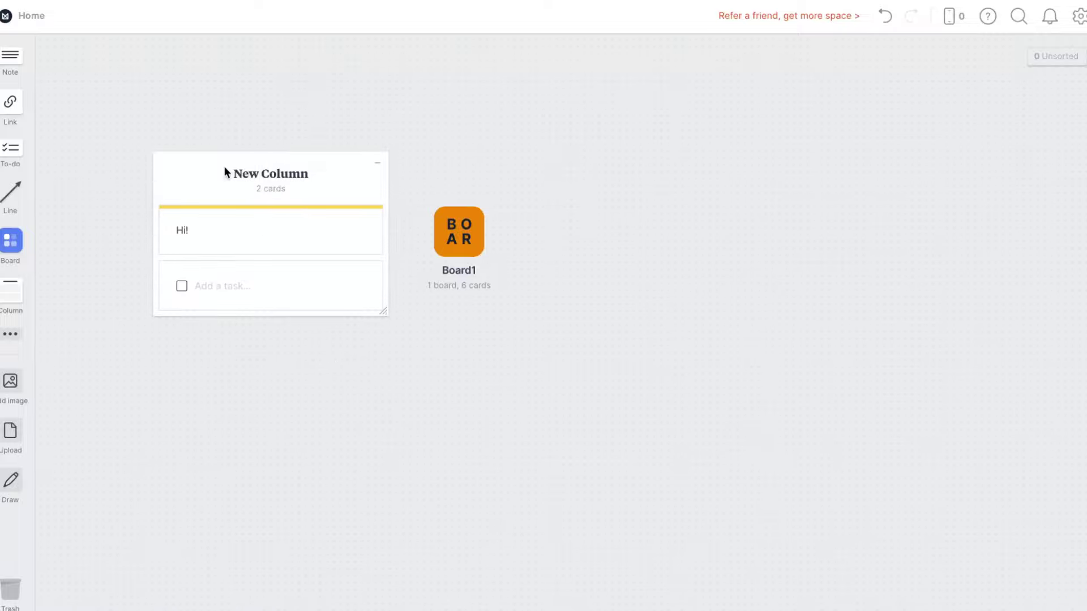
pyautogui.click(10, 337)
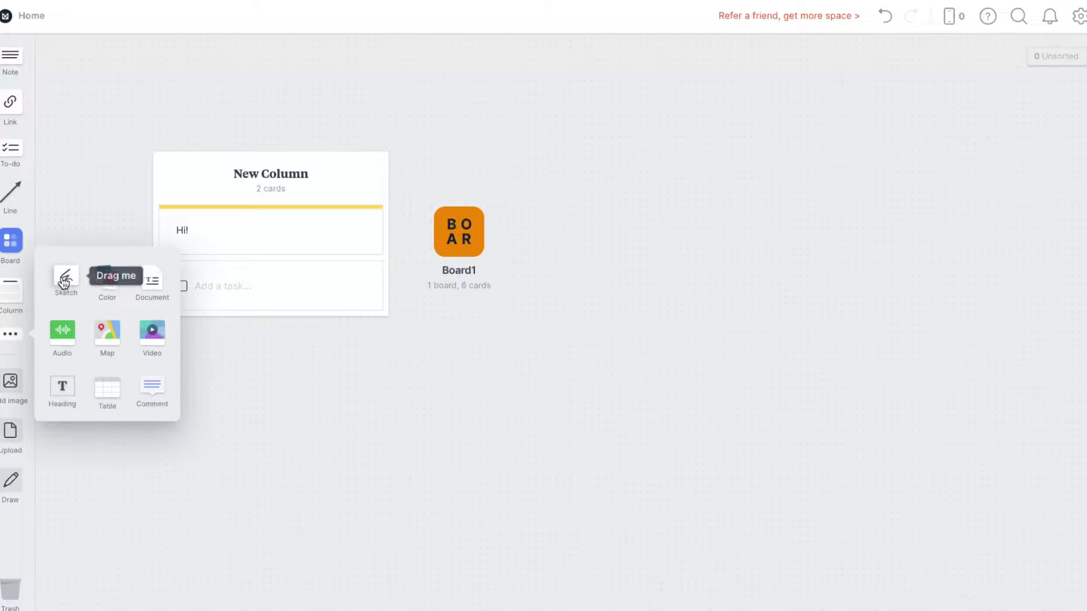
pyautogui.moveTo(63, 278); pyautogui.dragTo(733, 157)
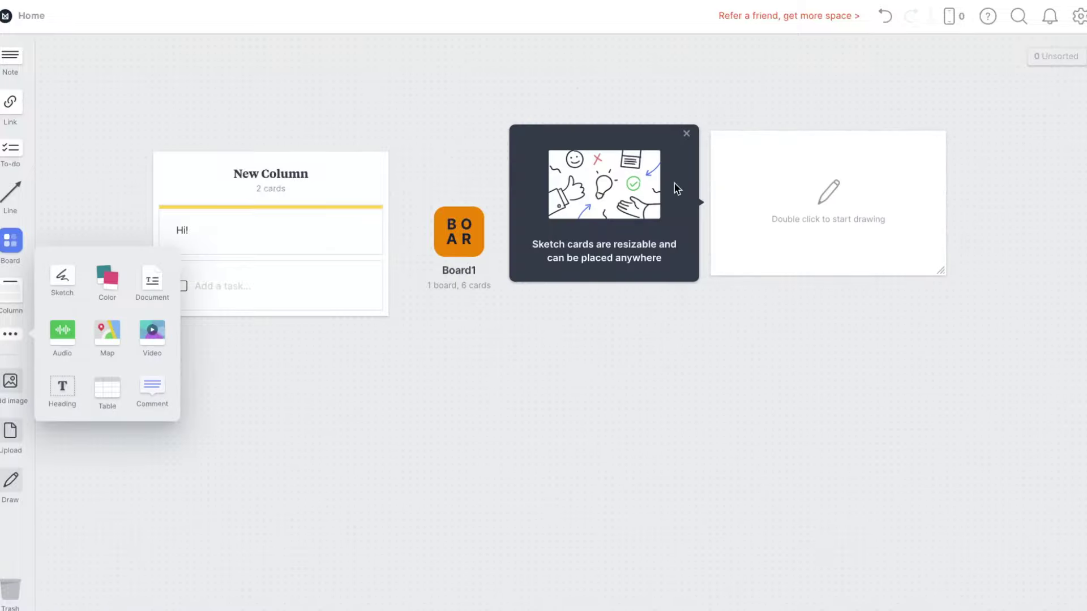
pyautogui.moveTo(790, 230); pyautogui.dragTo(757, 230)
pyautogui.click(782, 202)
pyautogui.moveTo(787, 189); pyautogui.dragTo(774, 195)
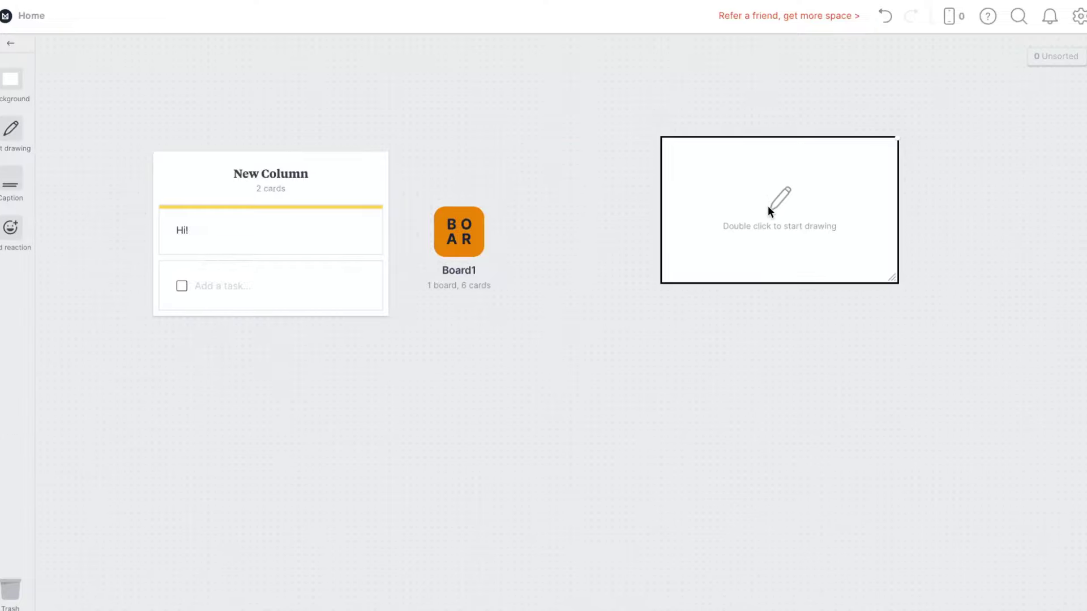
pyautogui.doubleClick(775, 200)
pyautogui.moveTo(633, 236)
pyautogui.mouseDown()
pyautogui.moveTo(613, 404)
pyautogui.moveTo(755, 252)
pyautogui.moveTo(337, 372)
pyautogui.mouseUp()
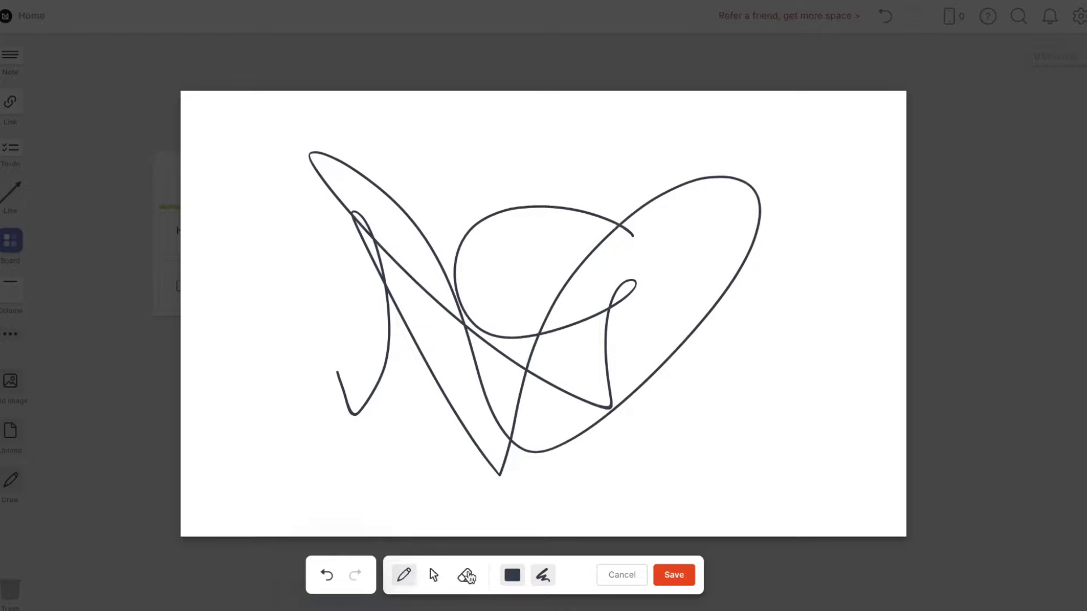
pyautogui.click(617, 575)
# Draw a freehand scribble on the sketch card, save it, and move the card into the column above the "Hi!" note.
pyautogui.doubleClick(814, 190)
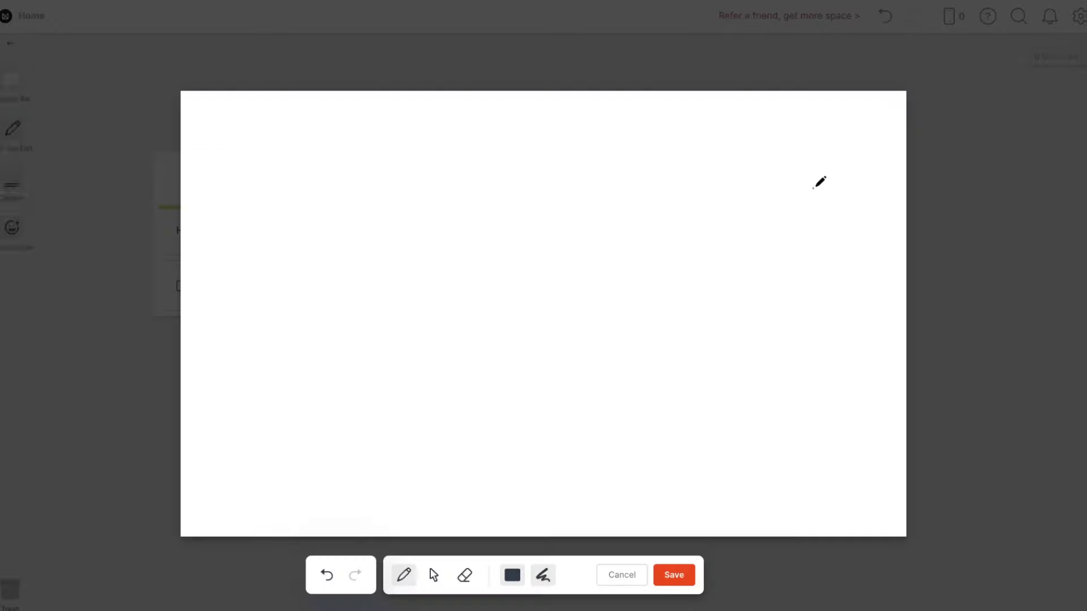
pyautogui.moveTo(480, 382)
pyautogui.mouseDown()
pyautogui.moveTo(502, 325)
pyautogui.moveTo(378, 218)
pyautogui.moveTo(472, 500)
pyautogui.mouseUp()
pyautogui.moveTo(443, 304); pyautogui.dragTo(1068, 185)
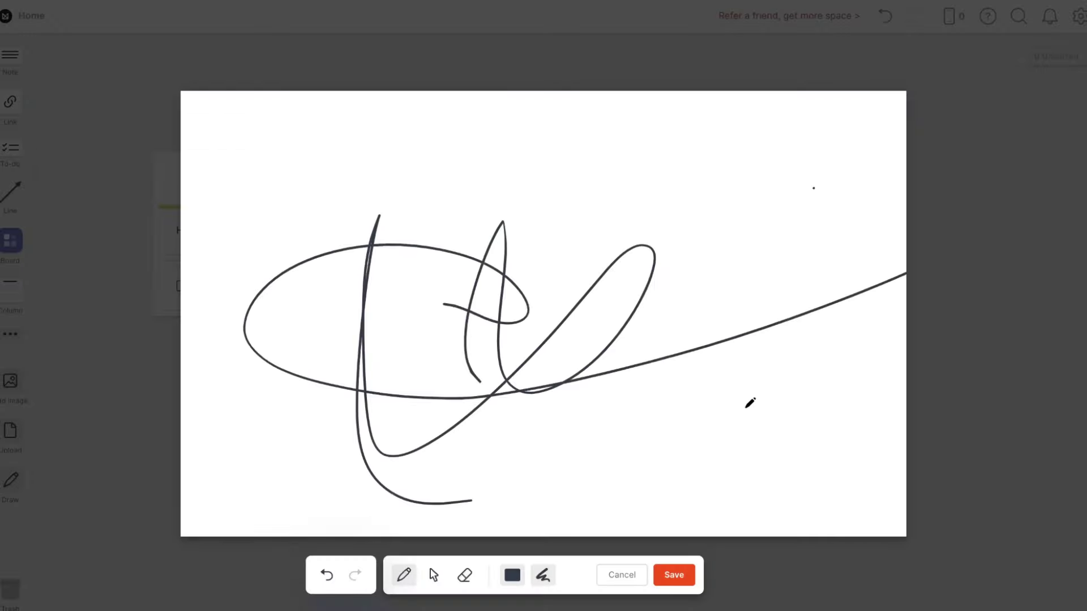
pyautogui.click(681, 577)
pyautogui.moveTo(791, 207)
pyautogui.mouseDown()
pyautogui.moveTo(711, 128)
pyautogui.moveTo(661, 128)
pyautogui.moveTo(294, 210)
pyautogui.mouseUp()
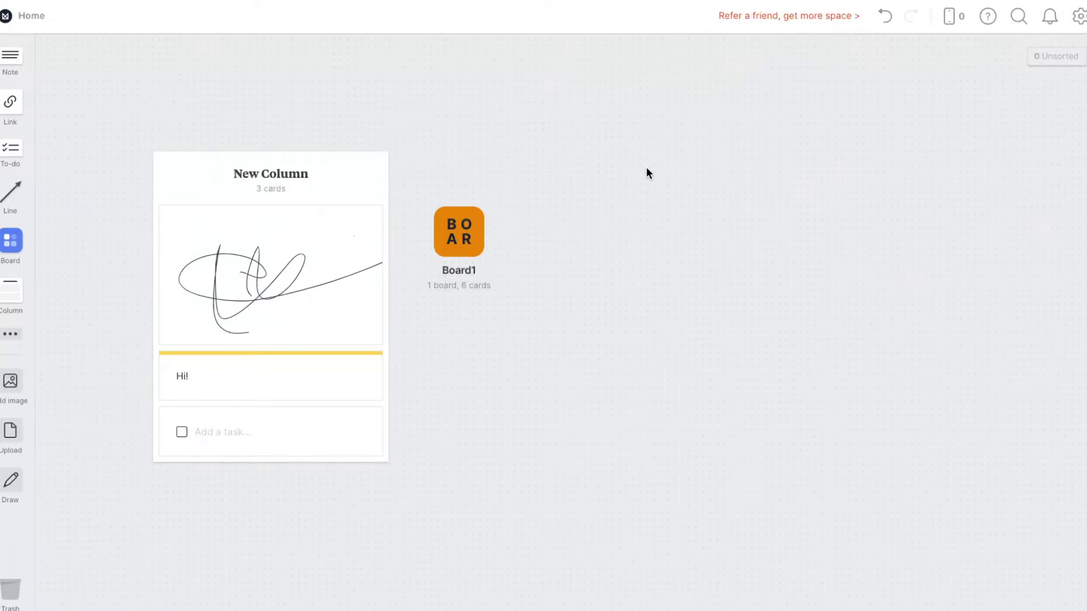
# Add a color swatch card on the far right of the canvas and a new document below and to the right of Board1.
pyautogui.click(10, 334)
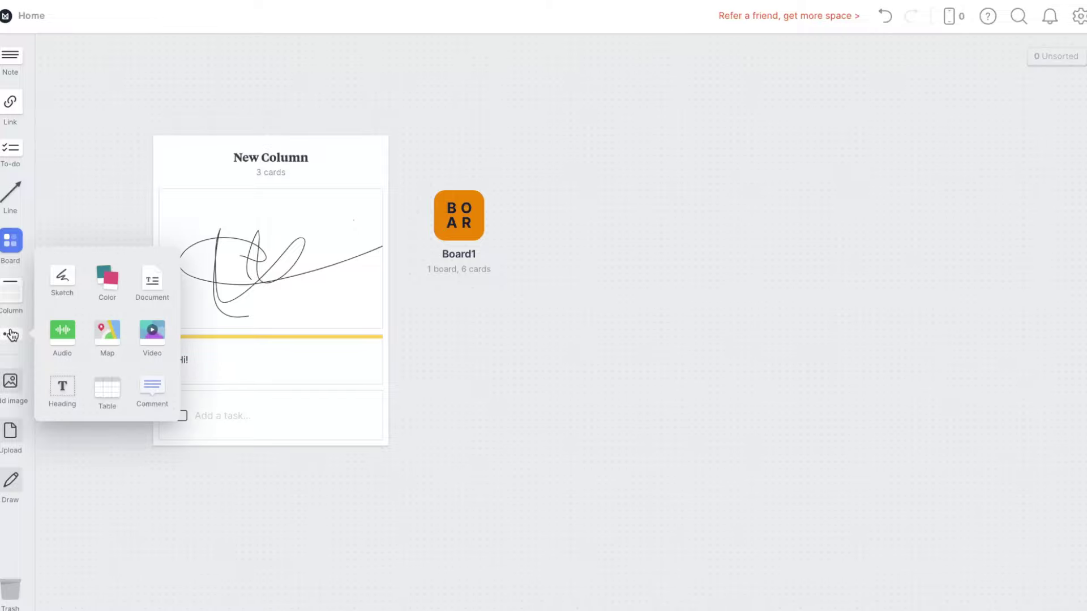
pyautogui.moveTo(108, 278); pyautogui.dragTo(808, 206)
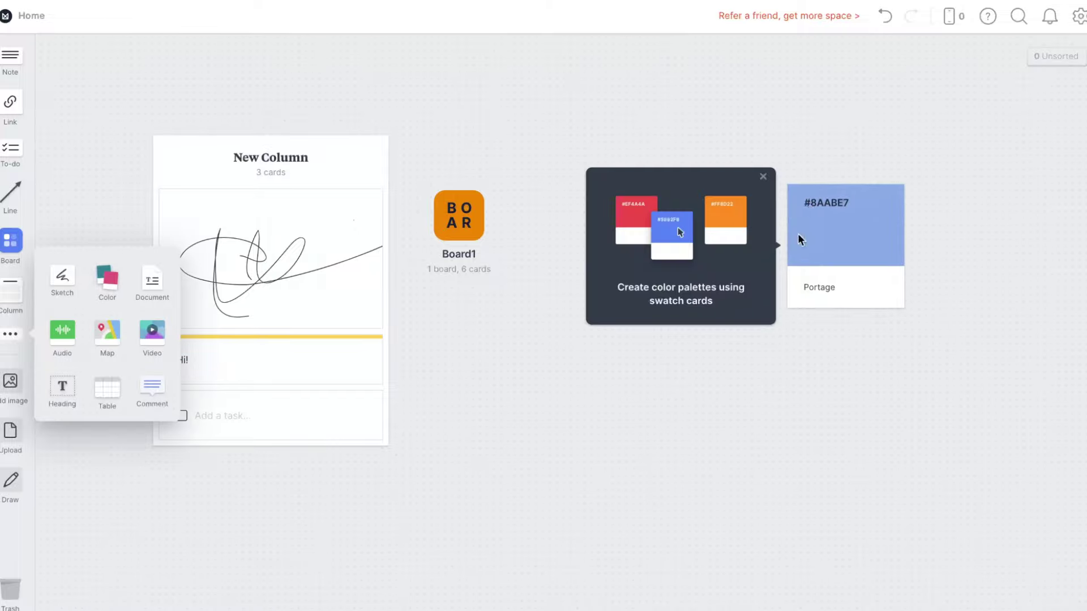
pyautogui.moveTo(153, 303); pyautogui.dragTo(592, 419)
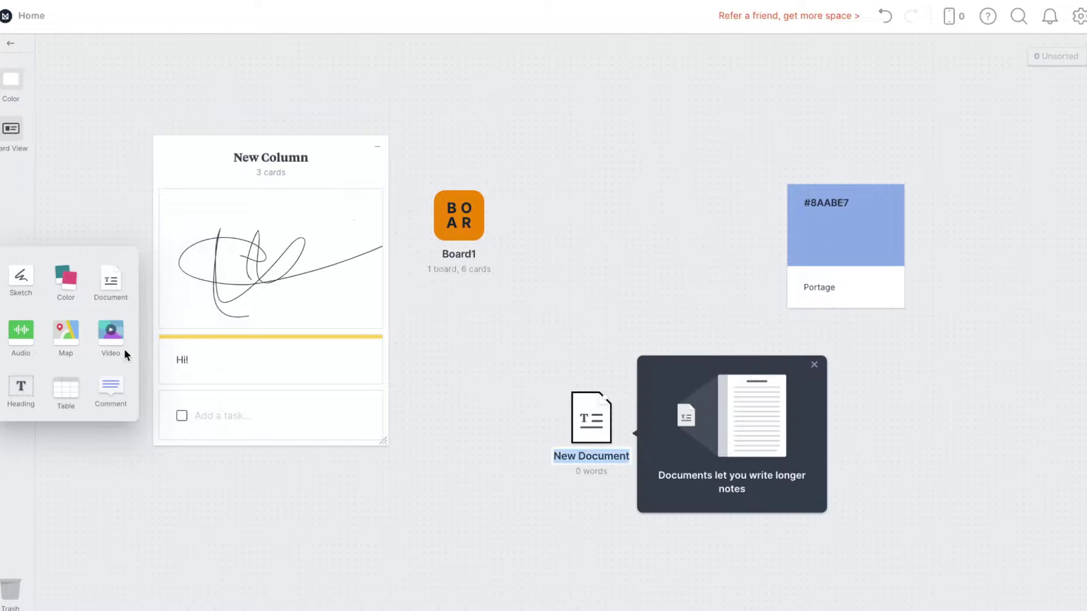
pyautogui.click(29, 48)
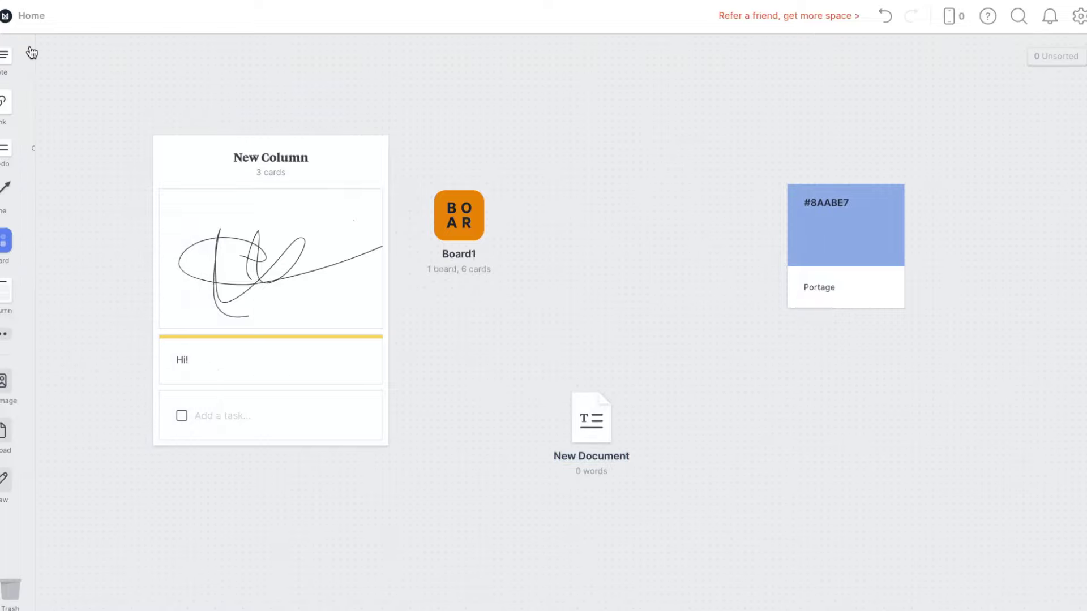
# Add an empty map card and place it above and to the right of Board1.
pyautogui.click(5, 328)
pyautogui.moveTo(110, 338); pyautogui.dragTo(670, 150)
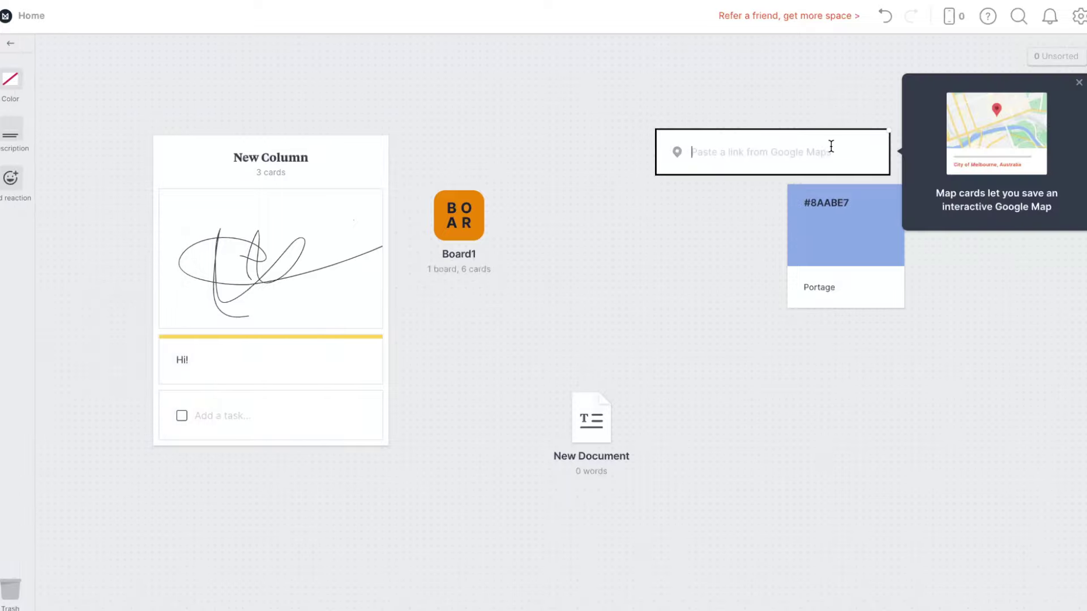
pyautogui.click(701, 227)
pyautogui.moveTo(773, 156); pyautogui.dragTo(584, 112)
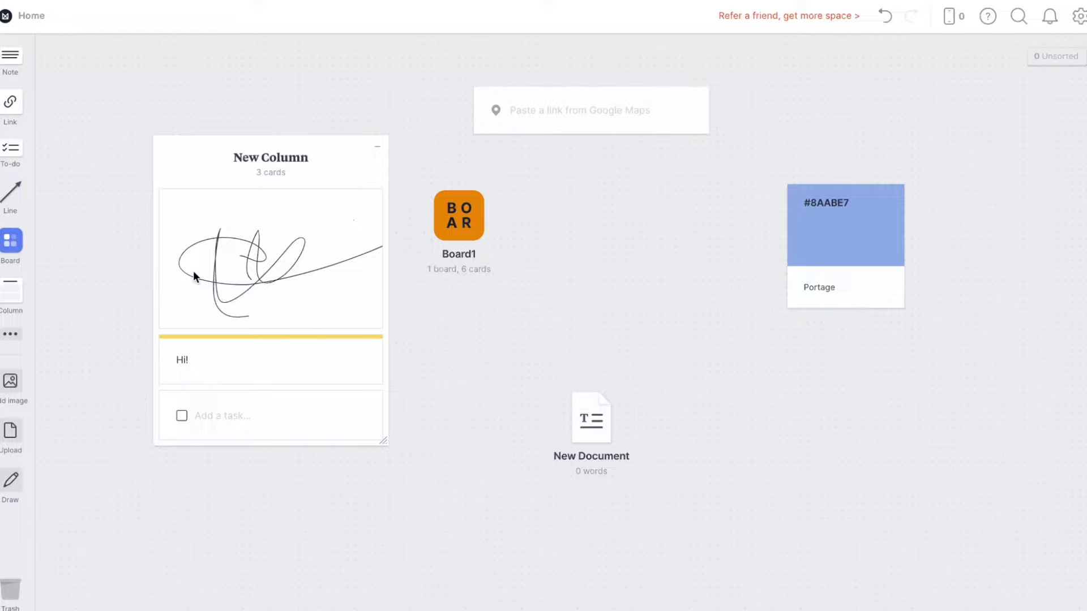
# Add an empty video card and place it between Board1 and the color swatch, above the document.
pyautogui.click(11, 334)
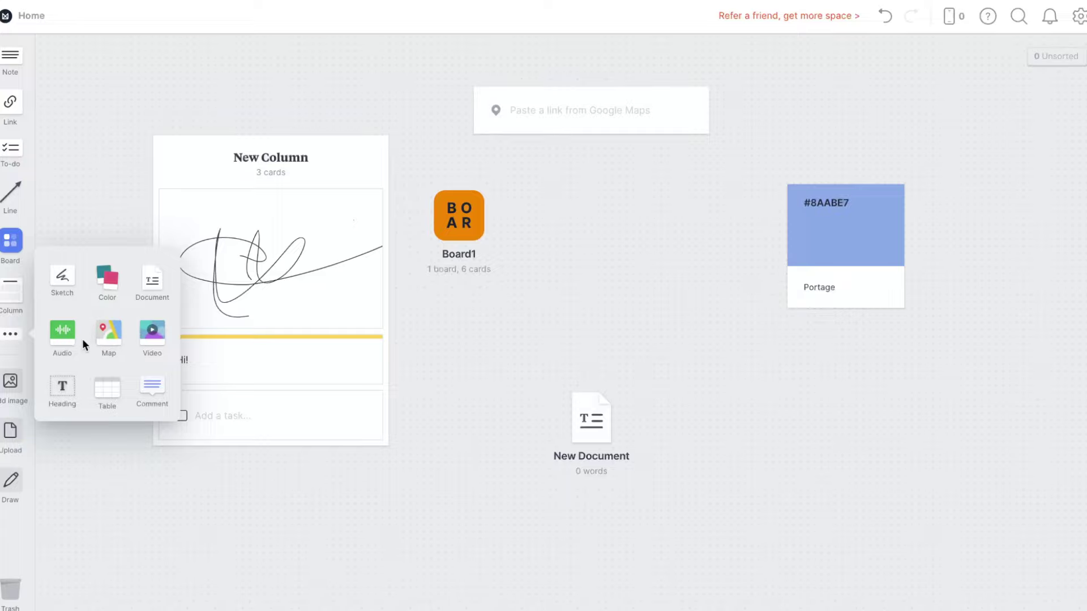
pyautogui.moveTo(162, 354); pyautogui.dragTo(576, 317)
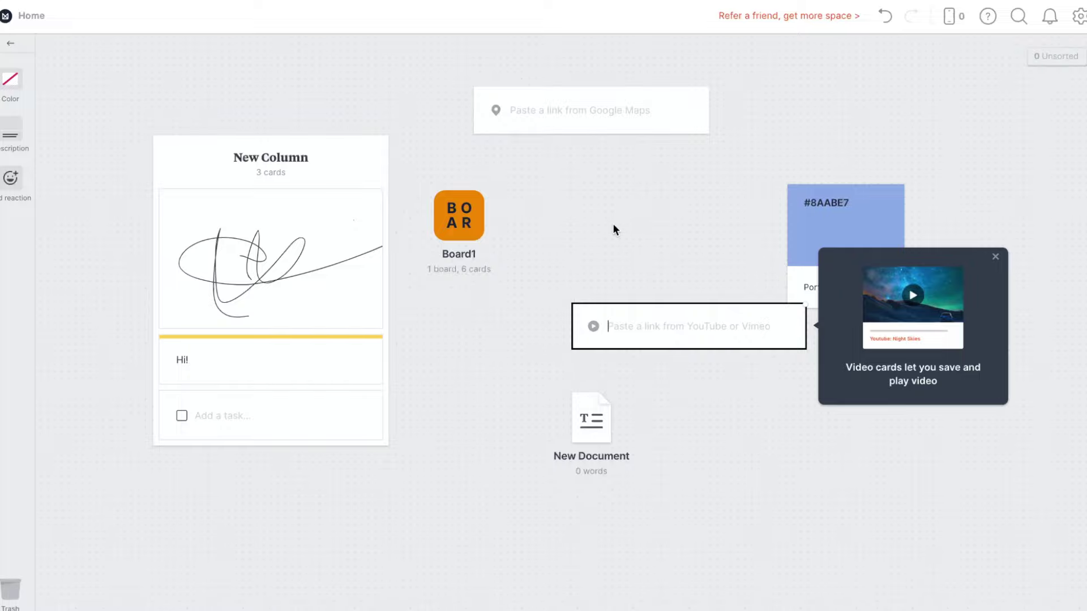
pyautogui.click(670, 253)
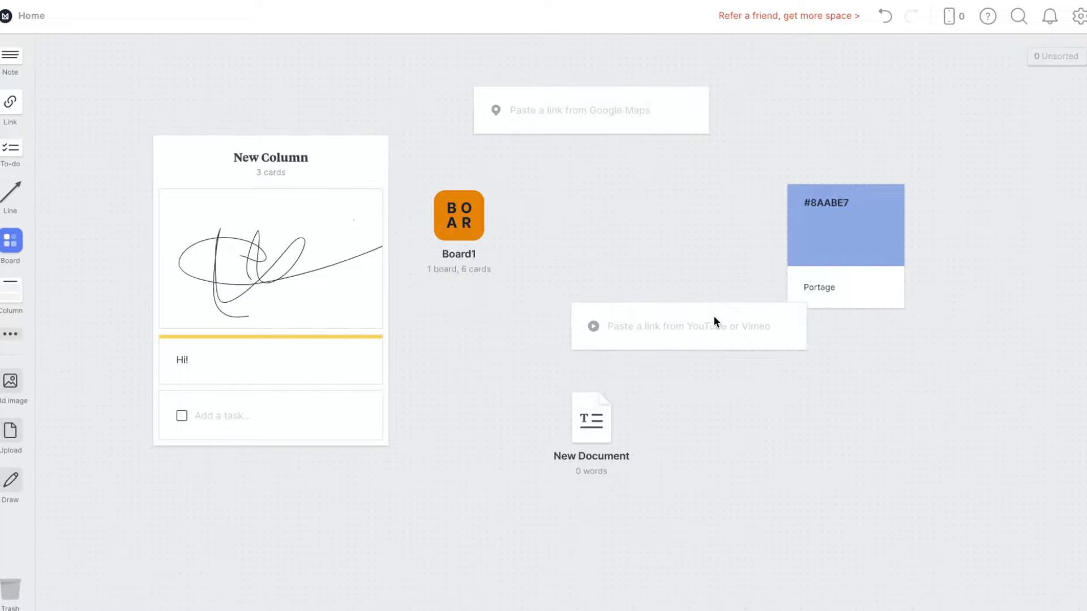
pyautogui.moveTo(713, 315); pyautogui.dragTo(651, 290)
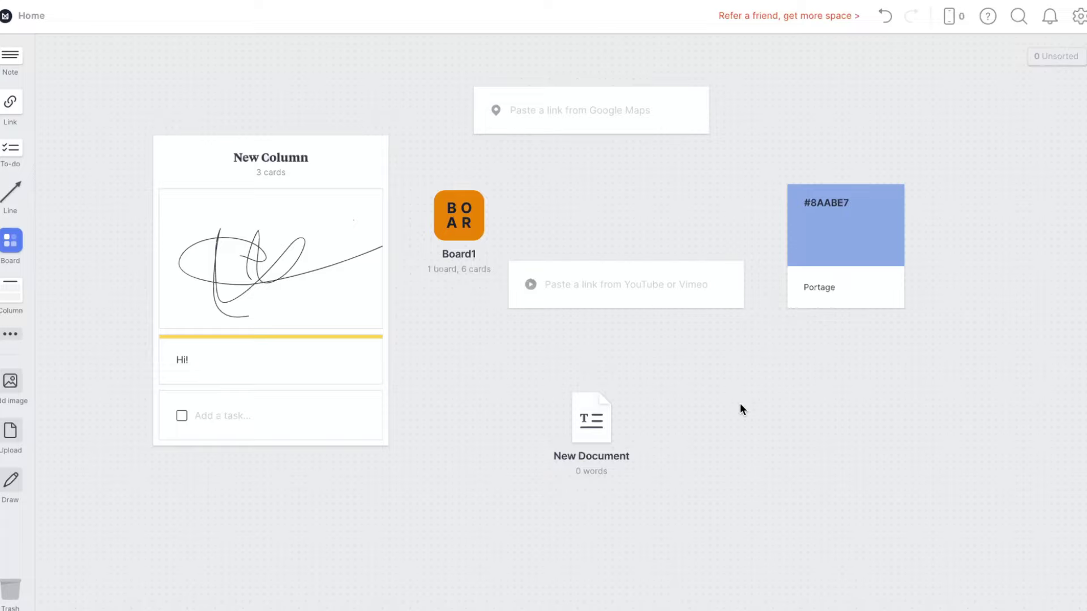
pyautogui.scroll(1, 742, 409)
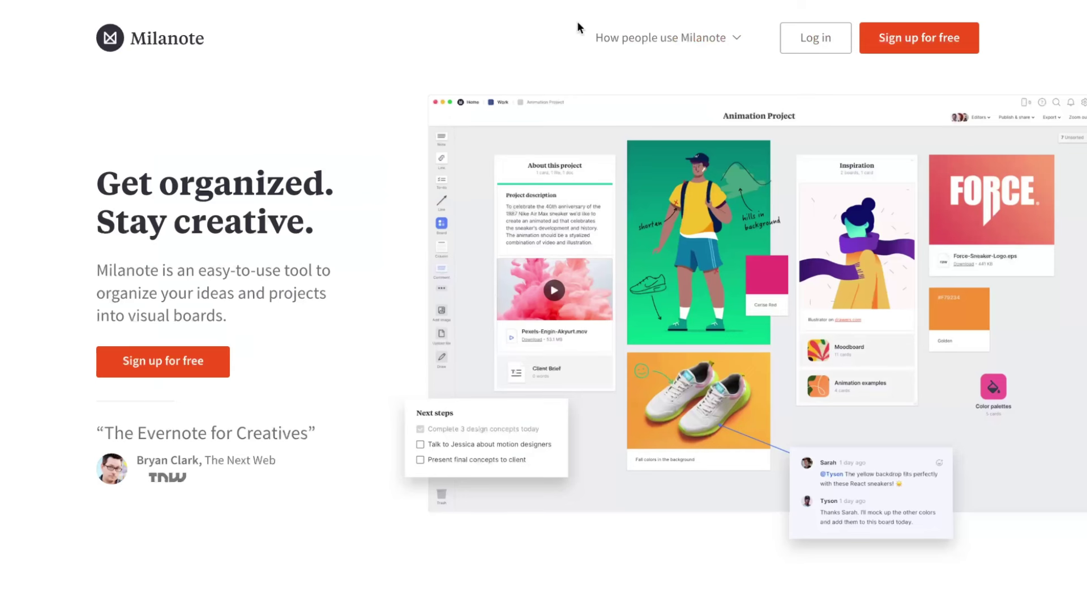
# Switch to the Milanote website and look through its Project management use-case page, including the section on security and privacy.
pyautogui.moveTo(679, 48)
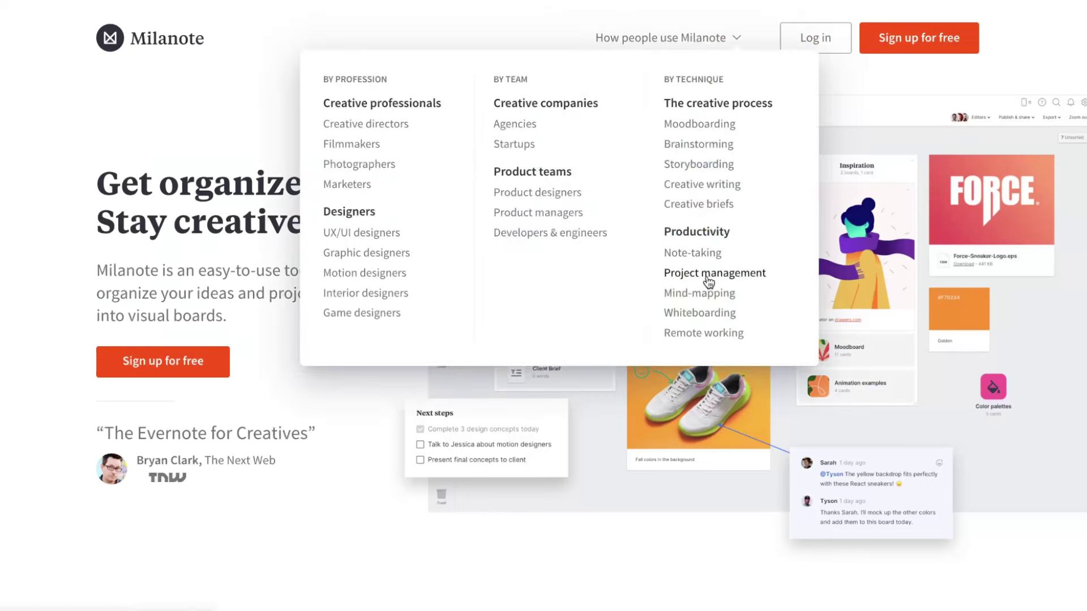
pyautogui.click(699, 276)
pyautogui.scroll(-10, 631, 339)
pyautogui.scroll(-10, 630, 341)
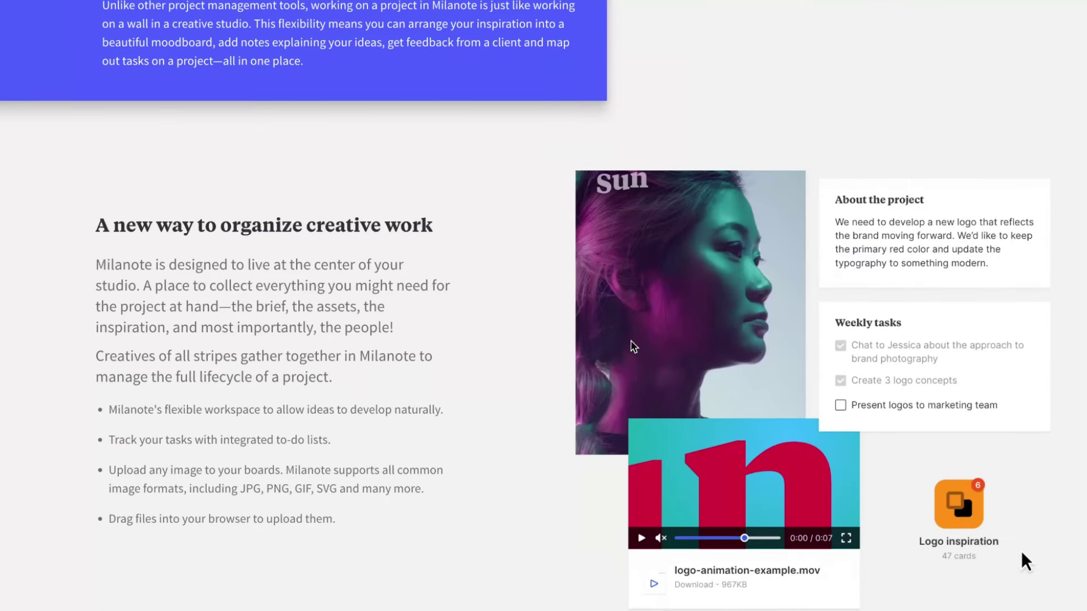
pyautogui.scroll(-15, 631, 341)
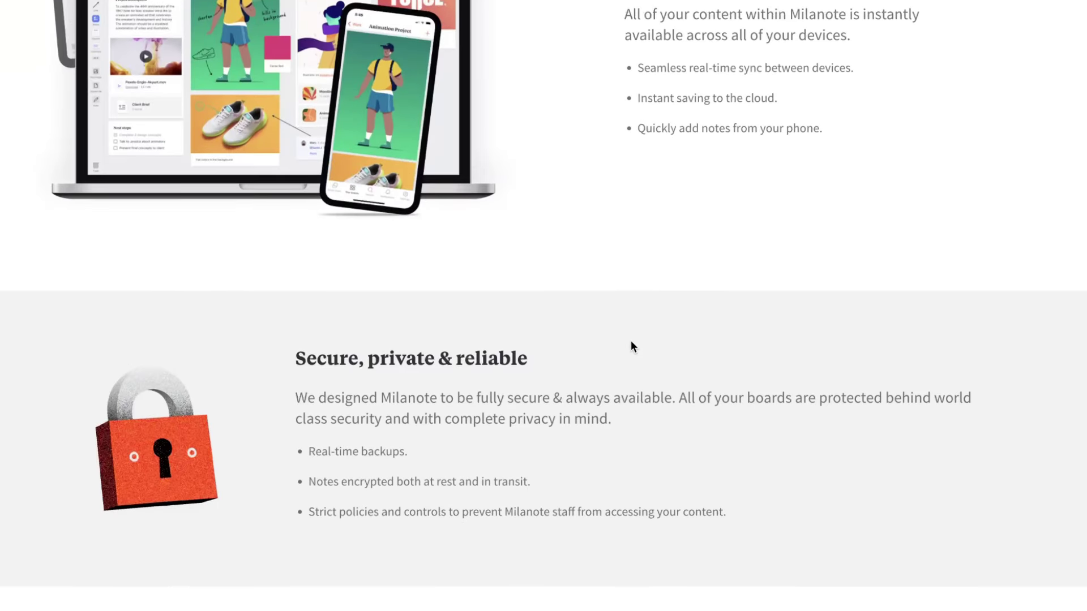
pyautogui.scroll(20, 631, 341)
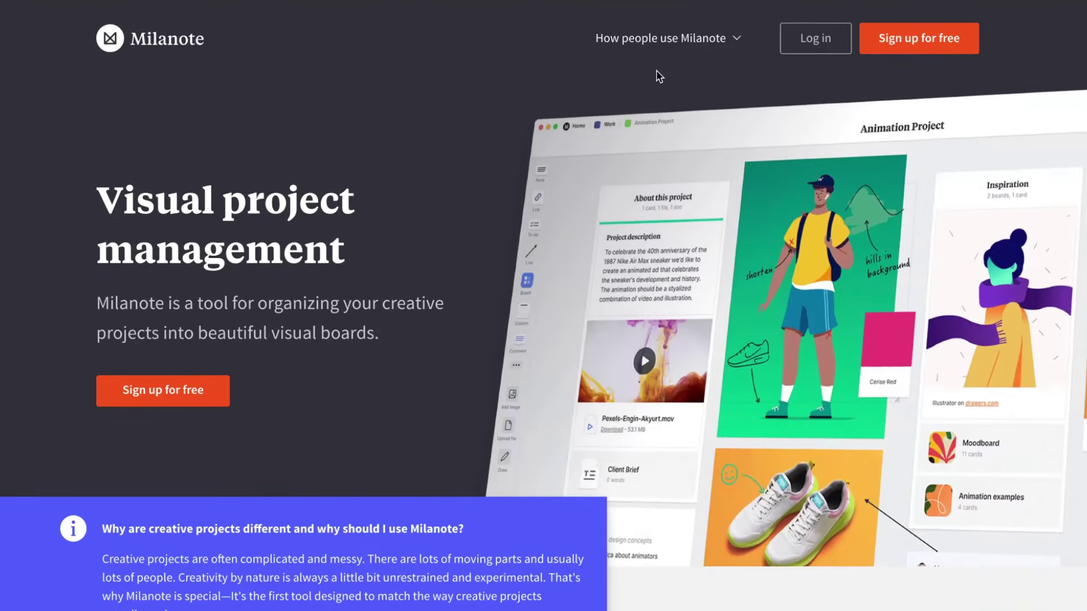
pyautogui.moveTo(702, 40)
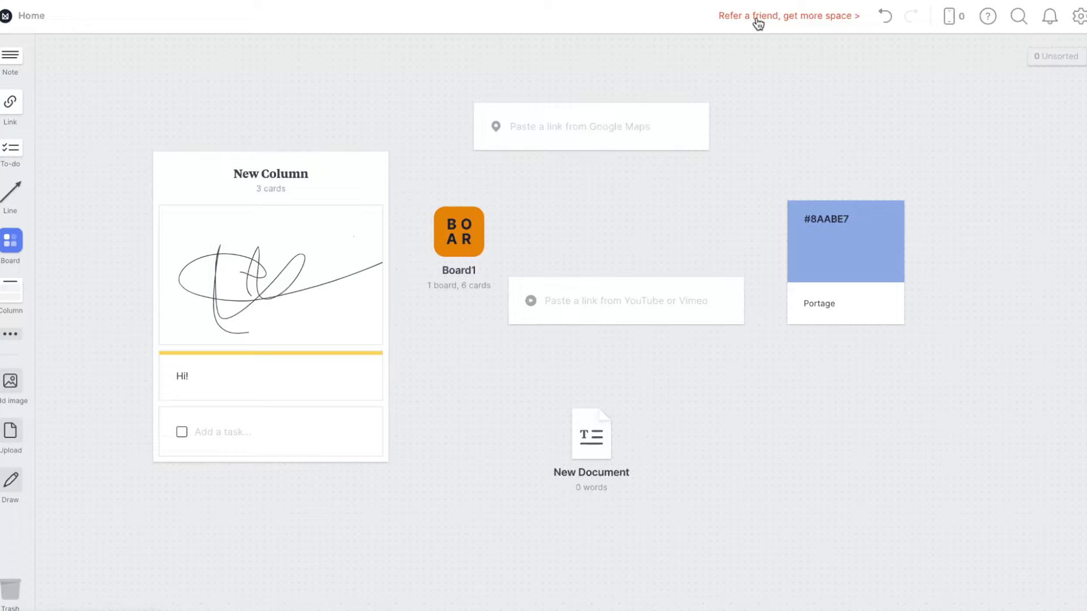
# Return to the Home workspace and review the refer-a-friend offer and upgrade plans, including the team plan's people-count options.
pyautogui.click(795, 15)
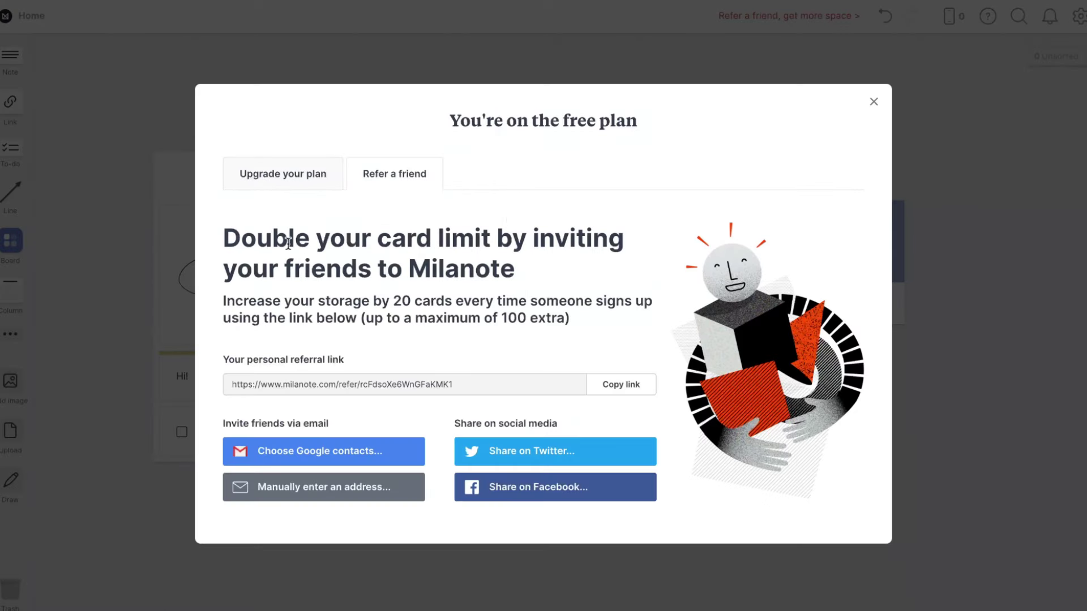
pyautogui.click(251, 178)
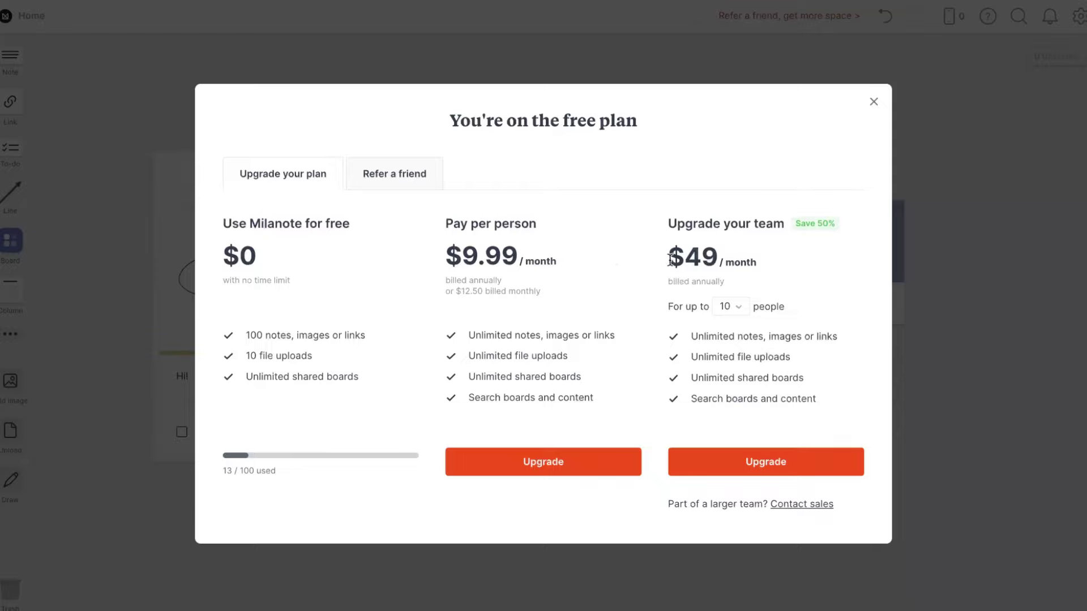
pyautogui.moveTo(431, 287); pyautogui.dragTo(549, 288)
pyautogui.click(548, 288)
pyautogui.click(736, 305)
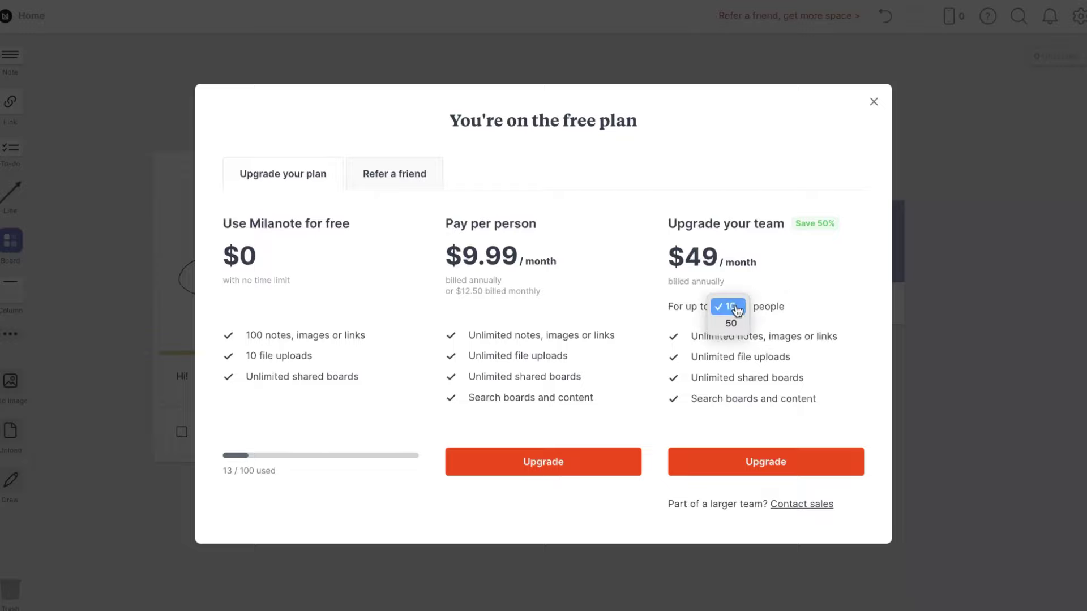
pyautogui.click(701, 226)
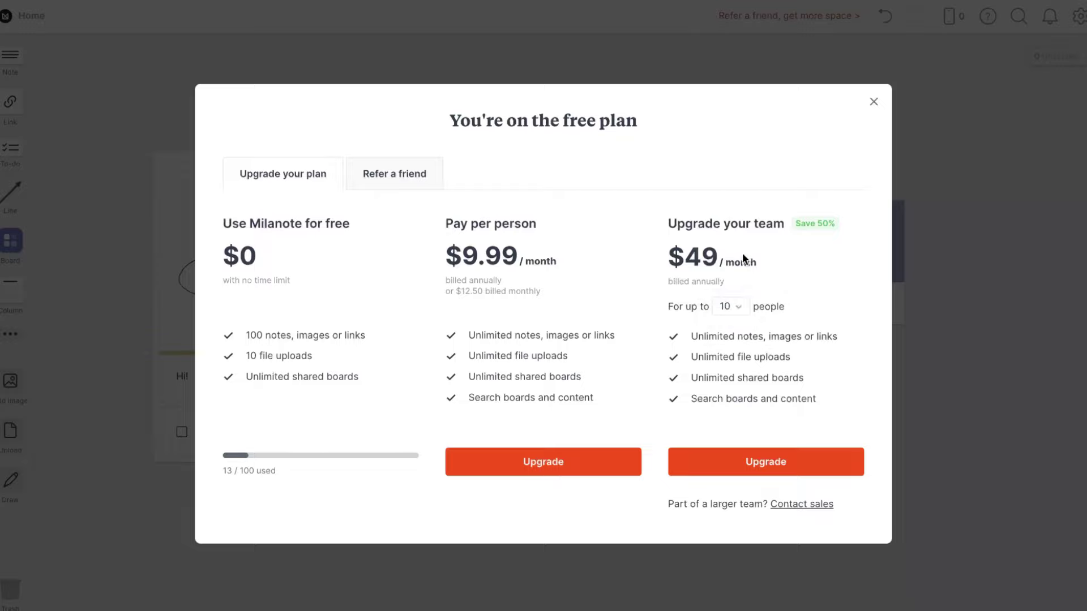